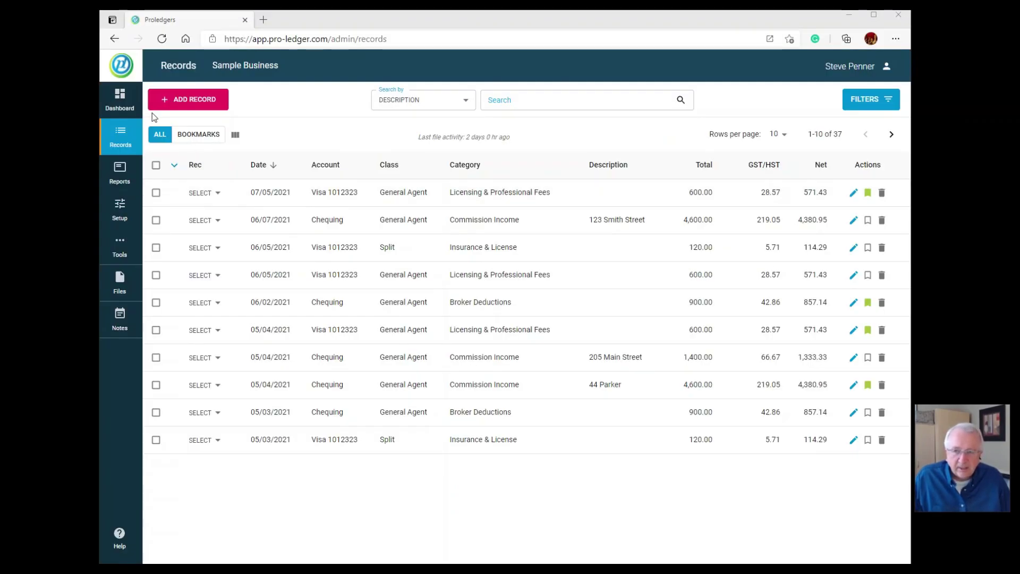
Go from the Dashboard to the Records list and start a new blank record
click(126, 113)
click(120, 136)
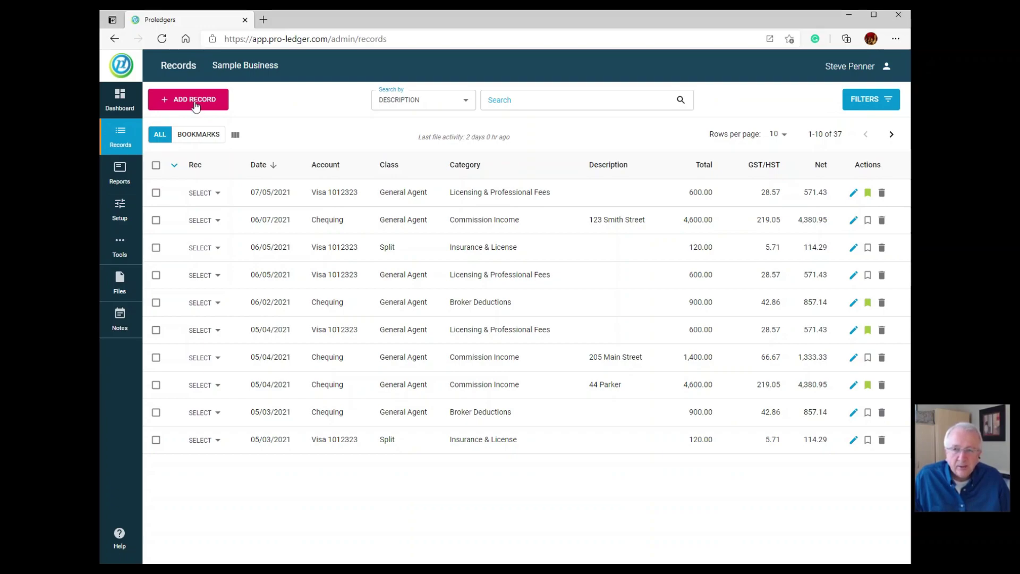
click(195, 106)
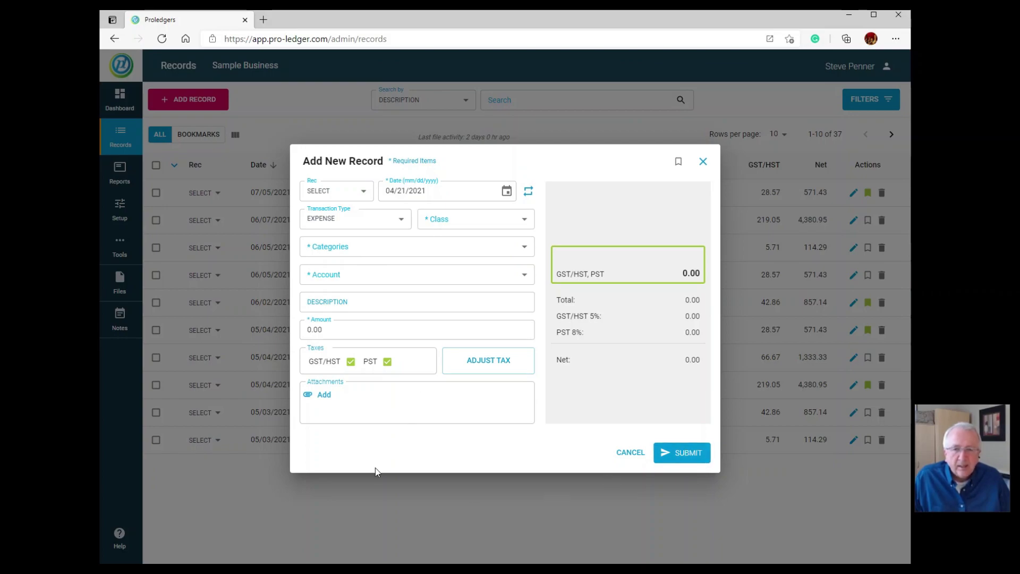
click(340, 195)
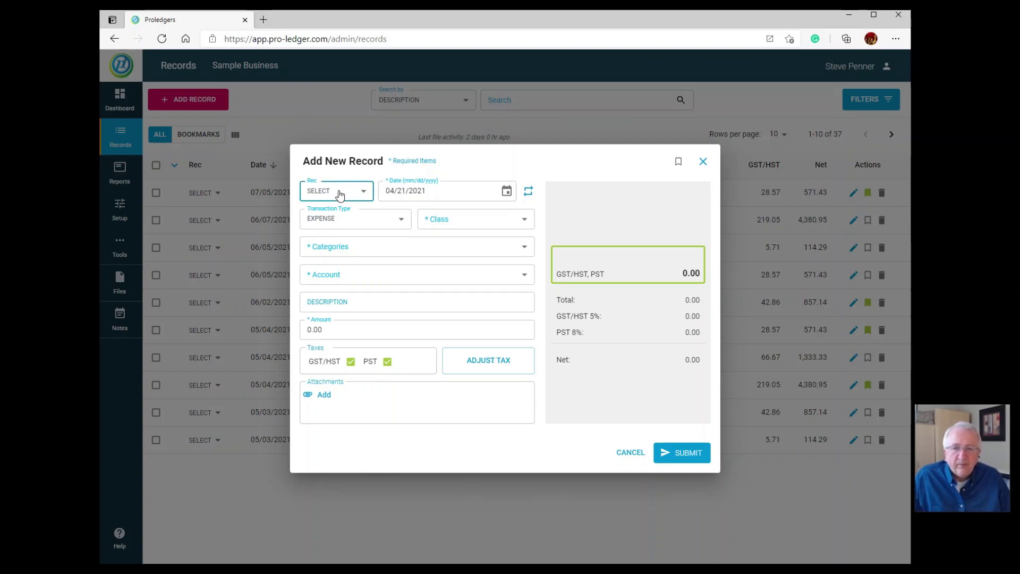
click(341, 174)
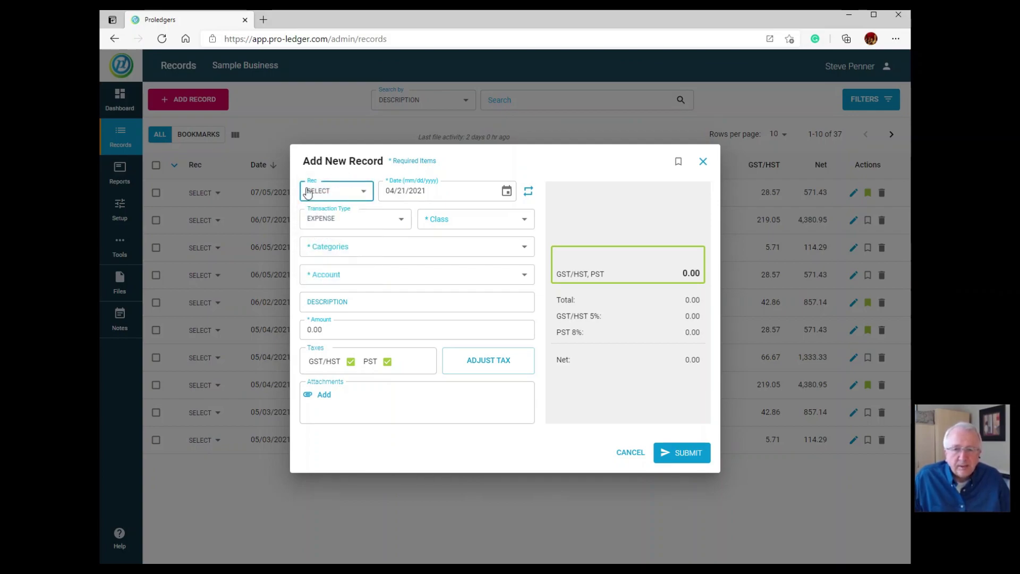
click(328, 198)
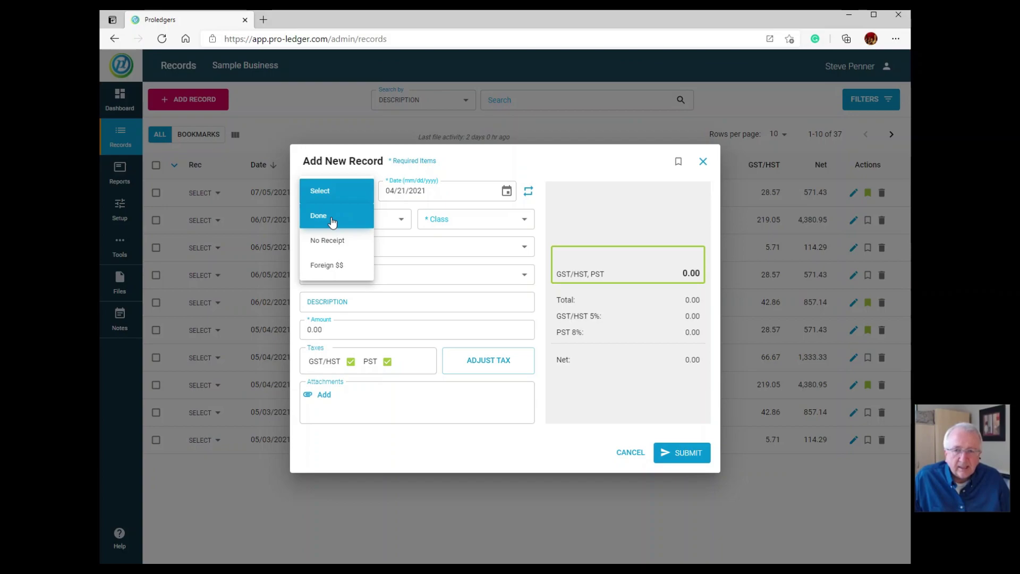
click(332, 220)
click(333, 198)
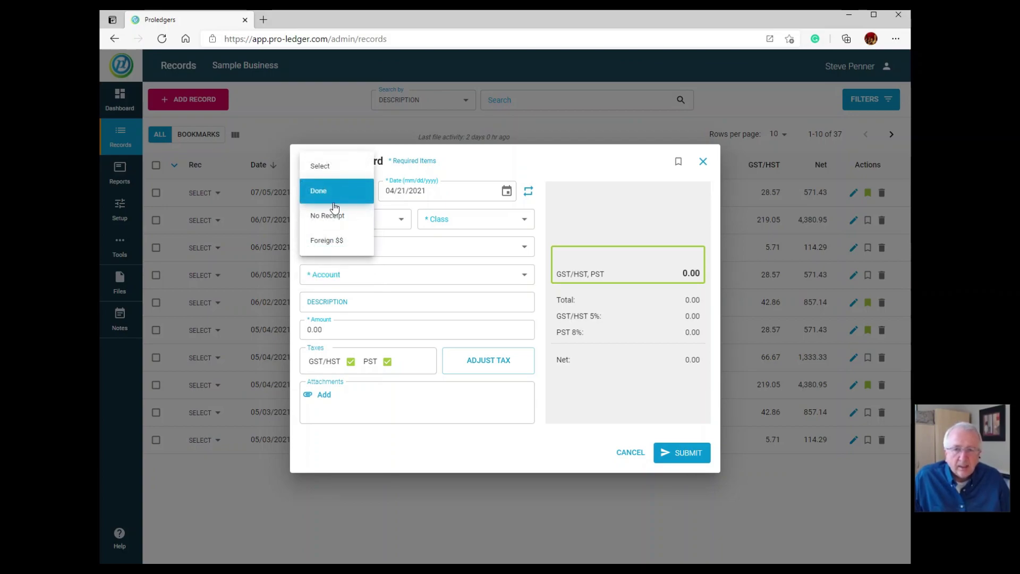
click(329, 167)
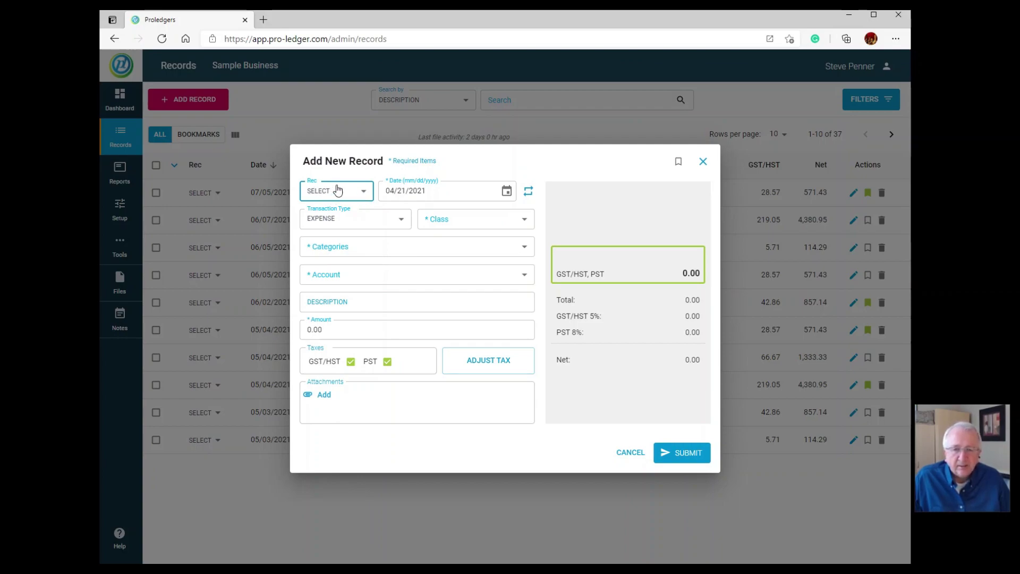
click(394, 192)
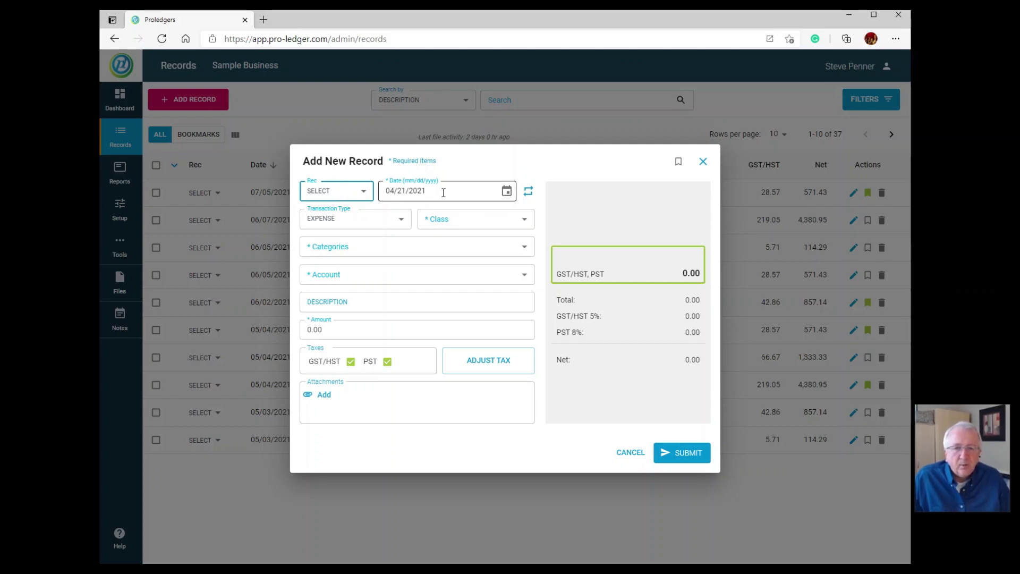
Set the record date to 04/09/2021 and open the Repeat Records dialog
click(508, 191)
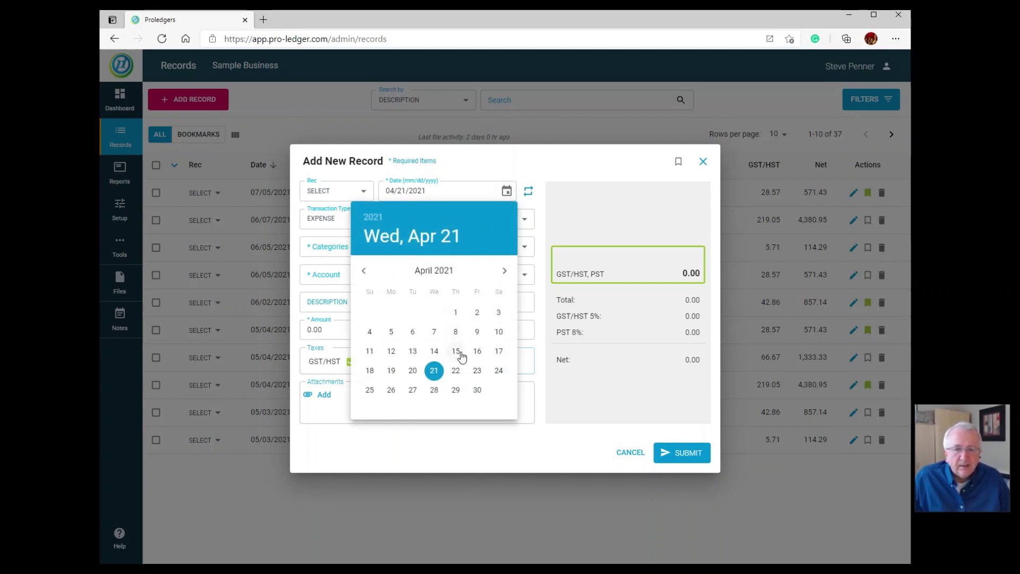
click(458, 353)
click(477, 332)
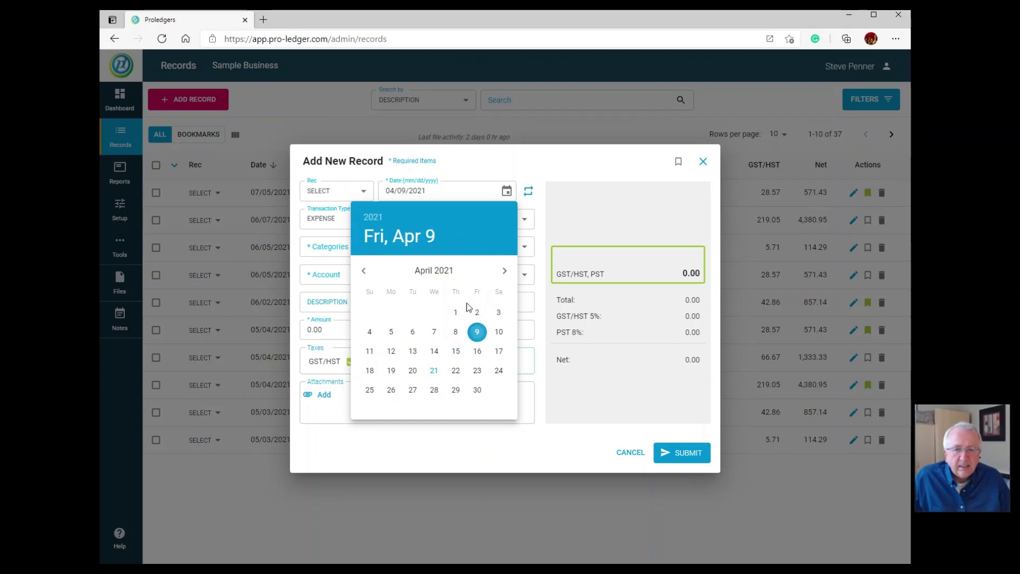
click(515, 166)
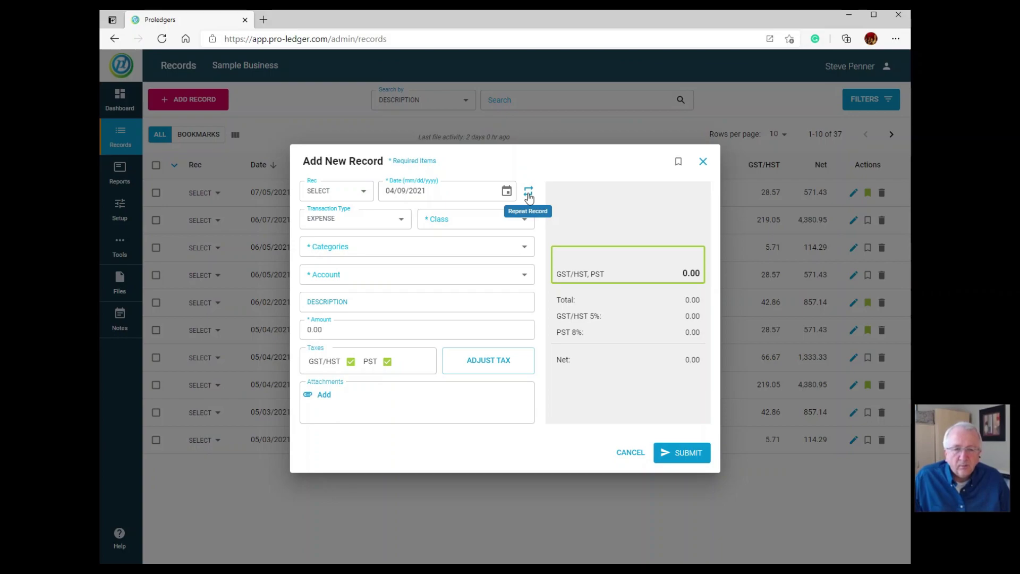
click(529, 195)
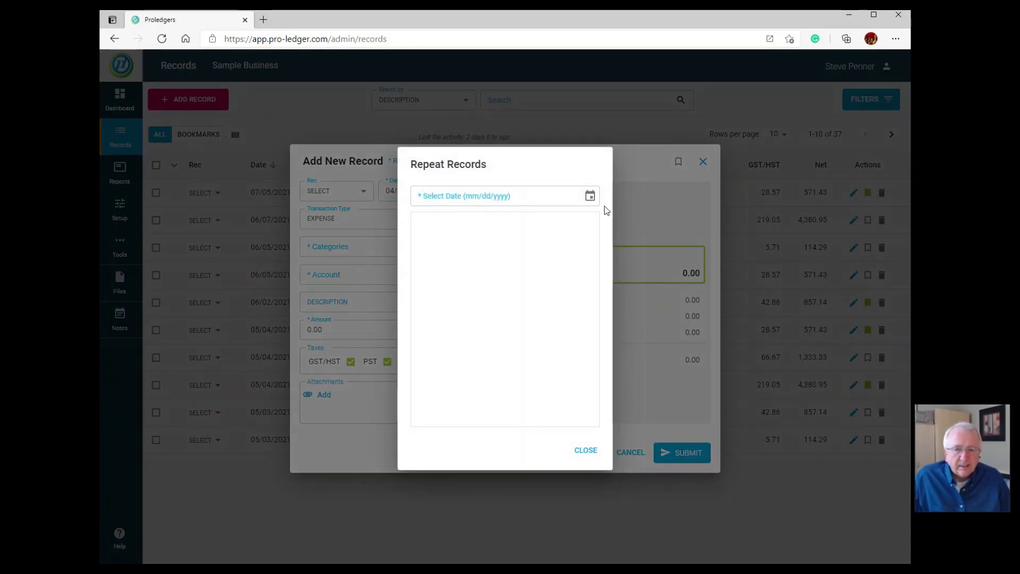
Add 05/06/2021 and 06/10/2021 as trial repeat dates
click(590, 198)
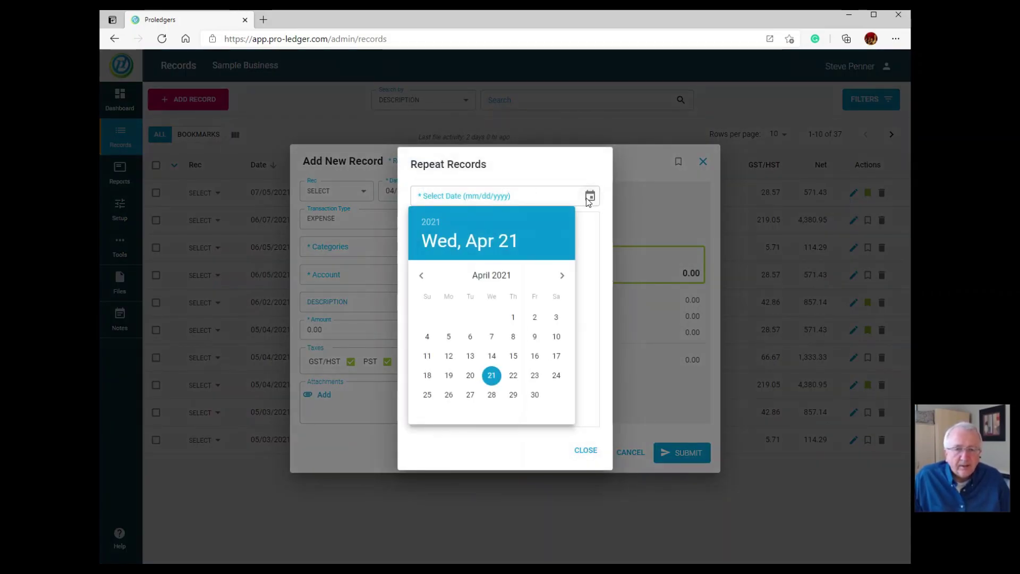
click(562, 276)
click(515, 338)
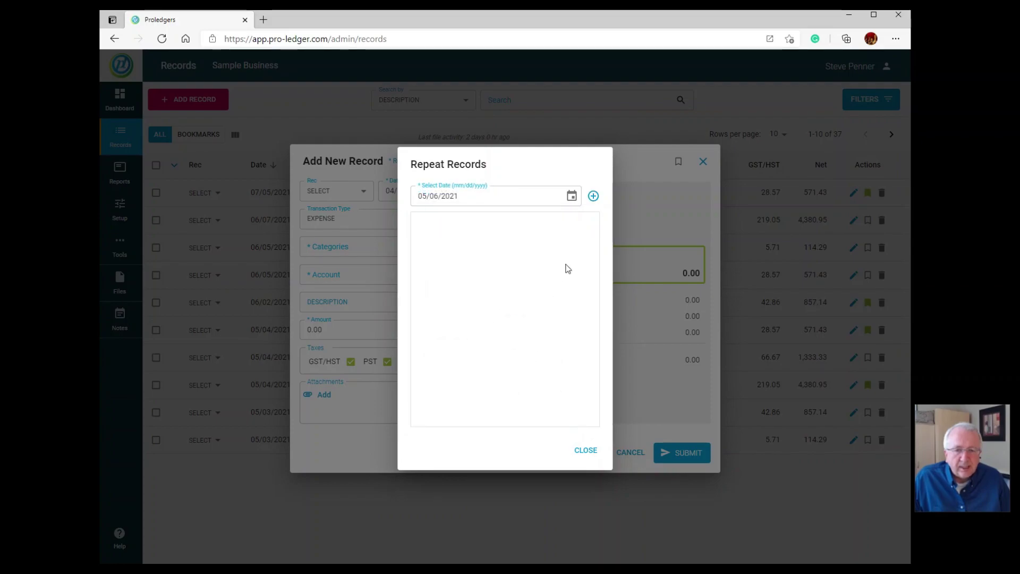
click(594, 197)
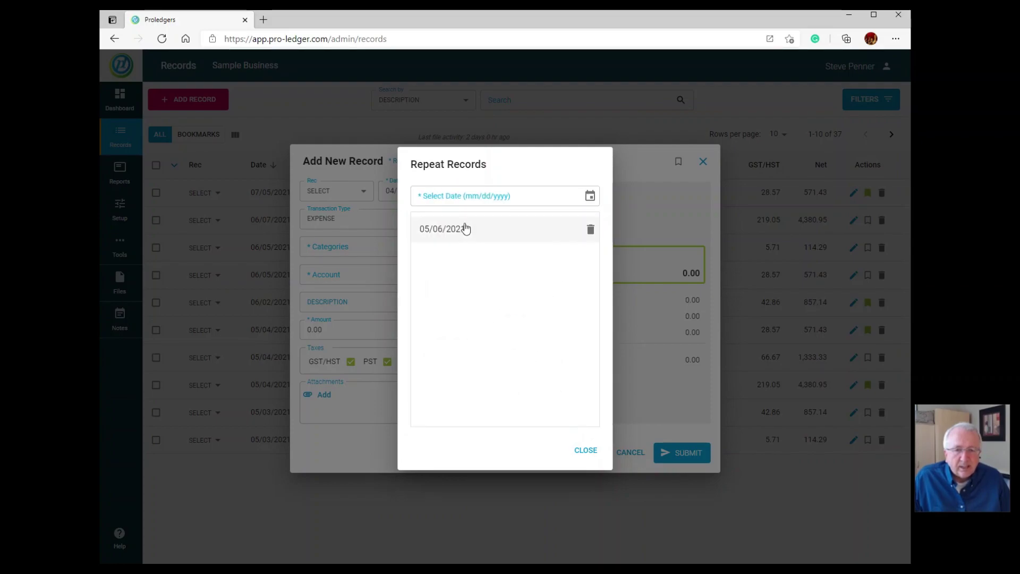
click(590, 196)
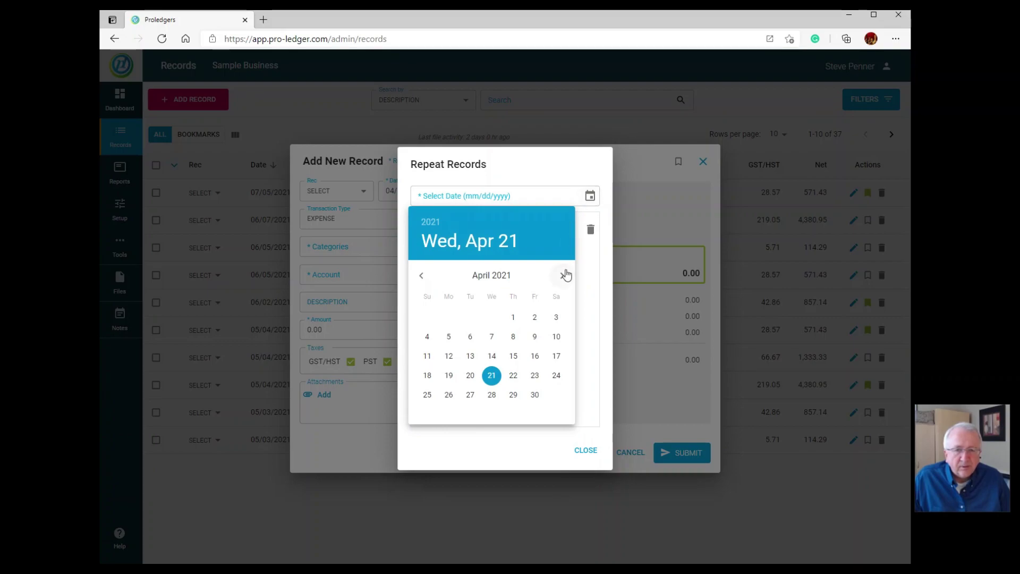
click(562, 277)
click(563, 277)
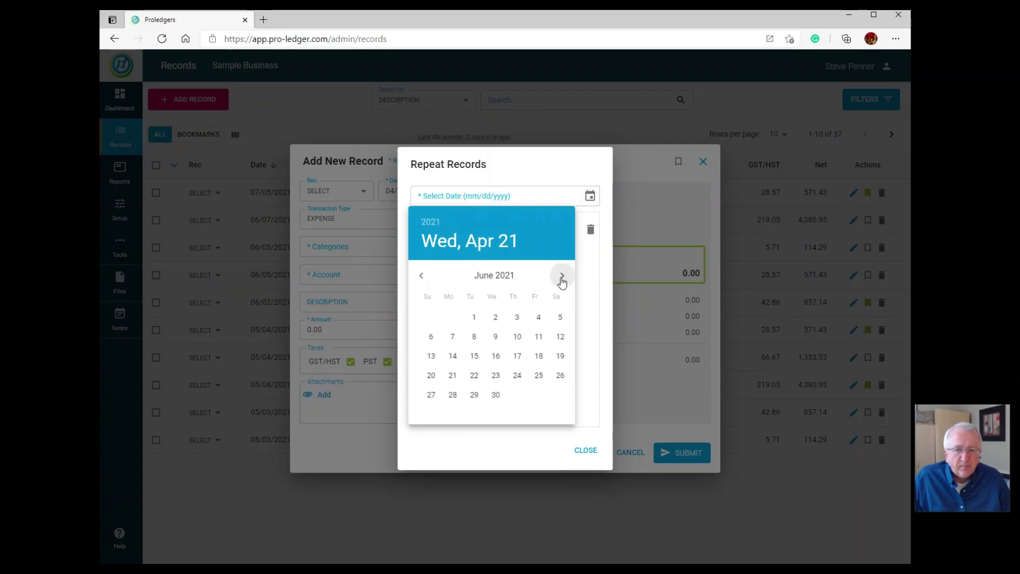
click(513, 339)
click(593, 196)
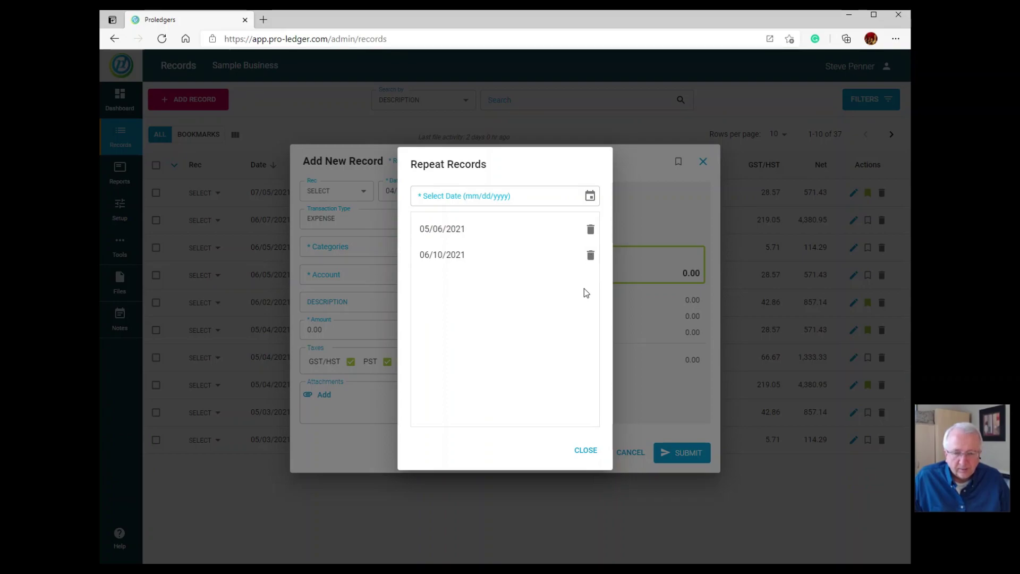
Delete both repeat dates and close the Repeat Records dialog
click(591, 258)
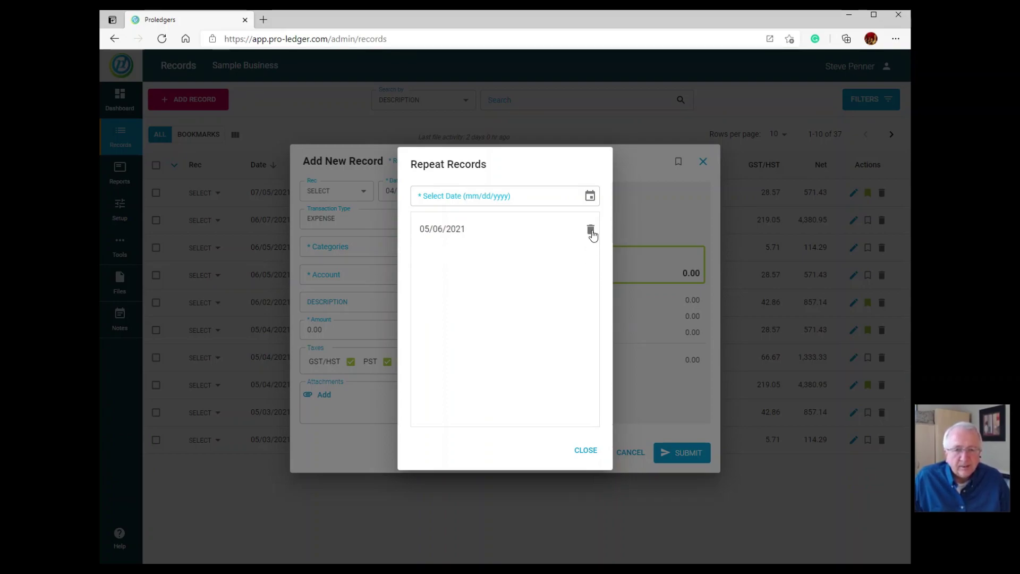
click(591, 229)
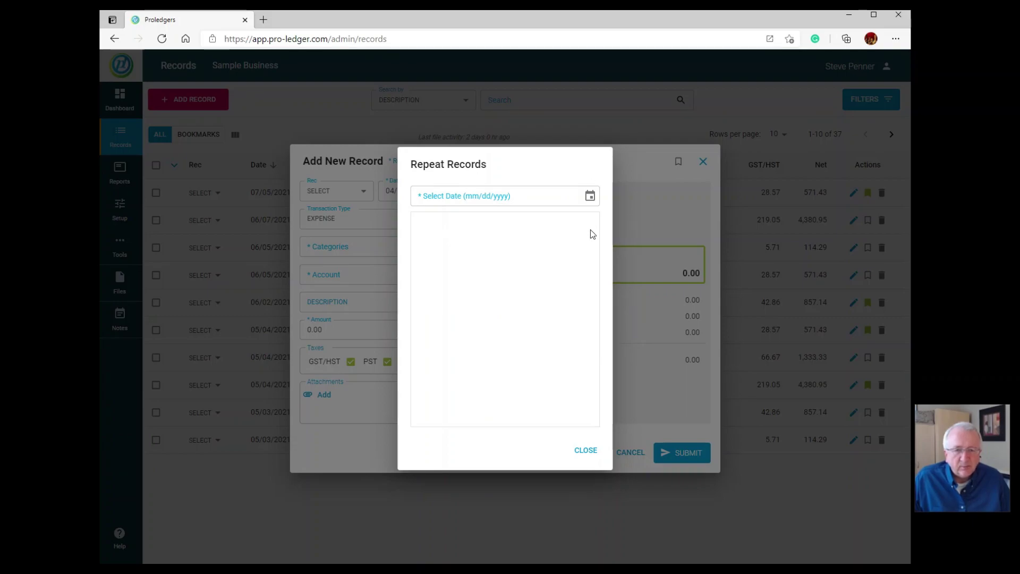
click(587, 451)
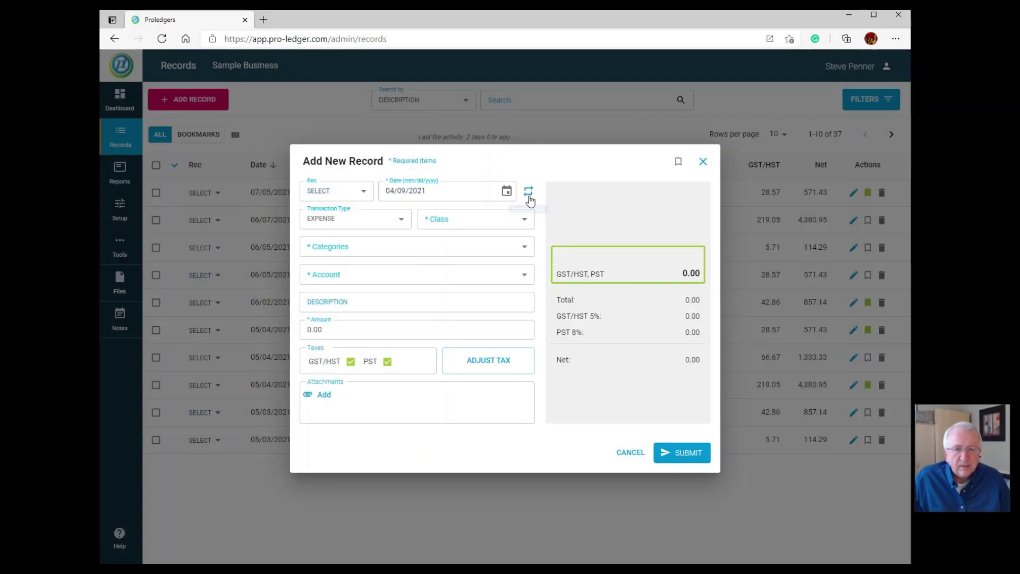
Try Income with Commission Income, then switch the transaction type to Expense
click(342, 225)
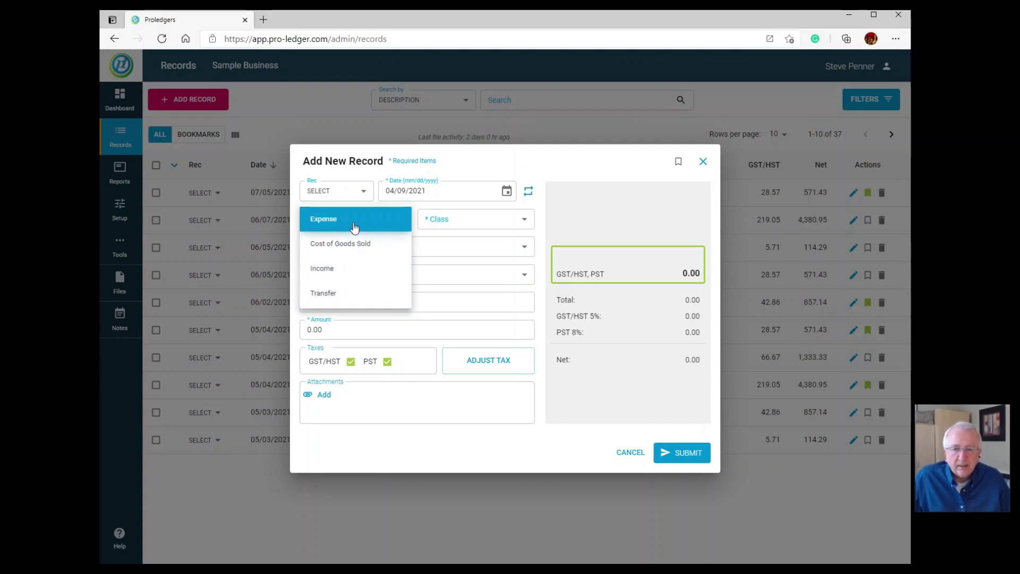
click(342, 269)
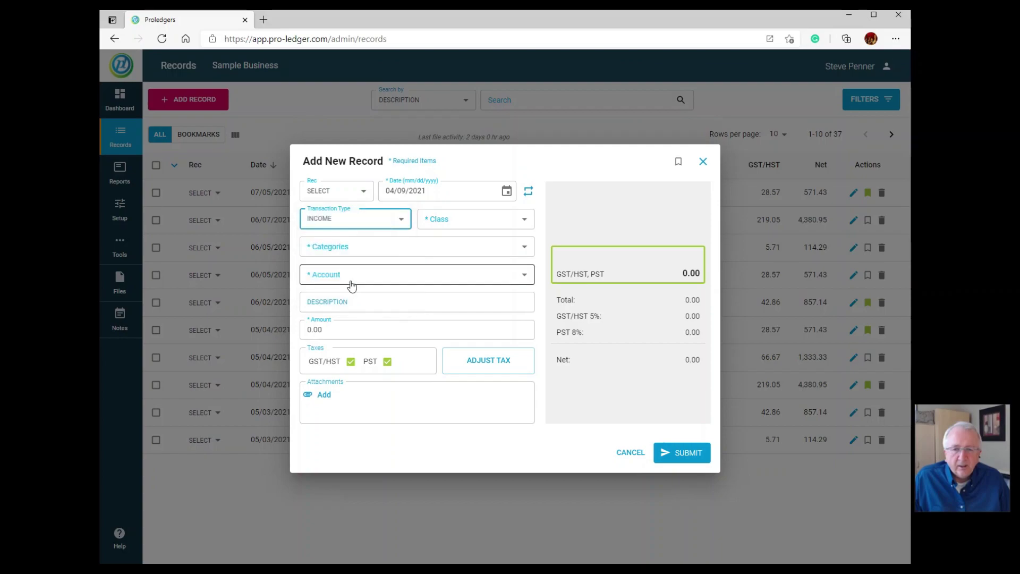
click(348, 246)
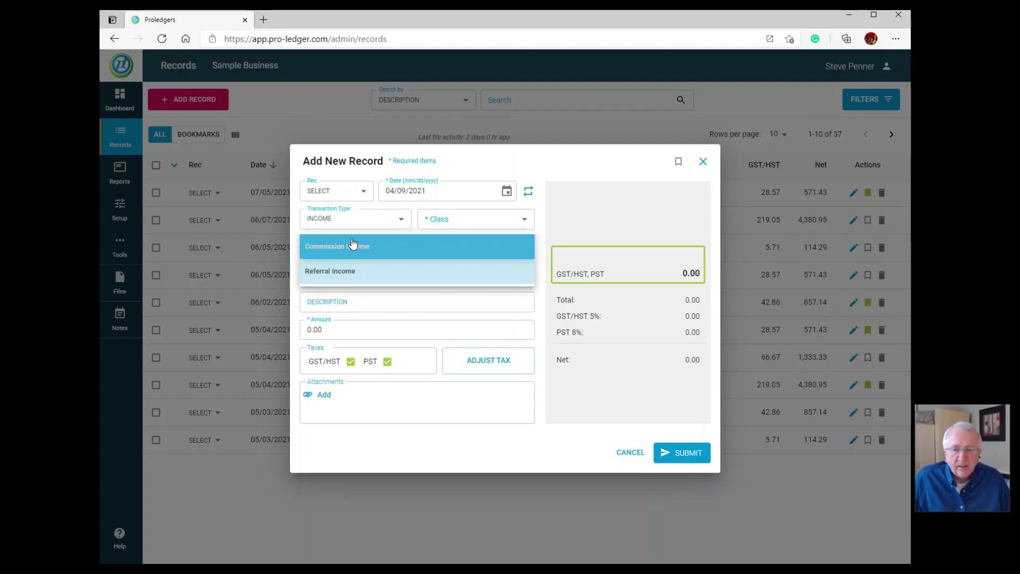
click(352, 244)
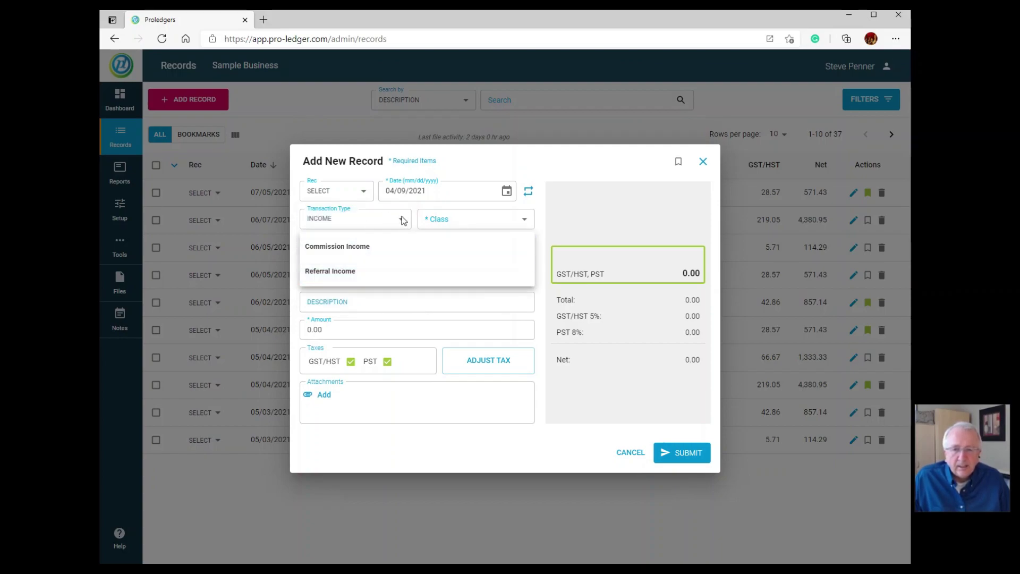
click(359, 218)
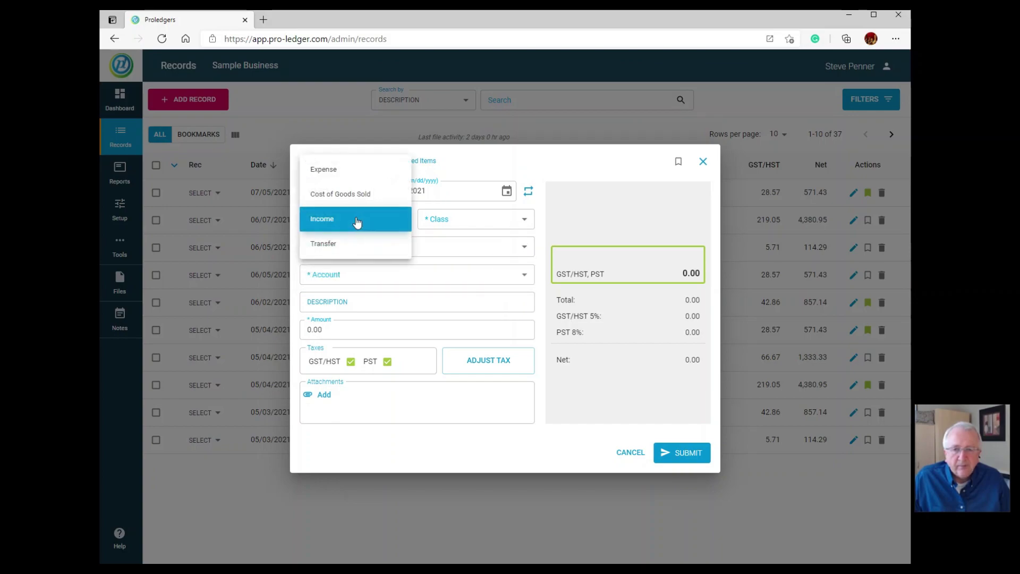
click(347, 172)
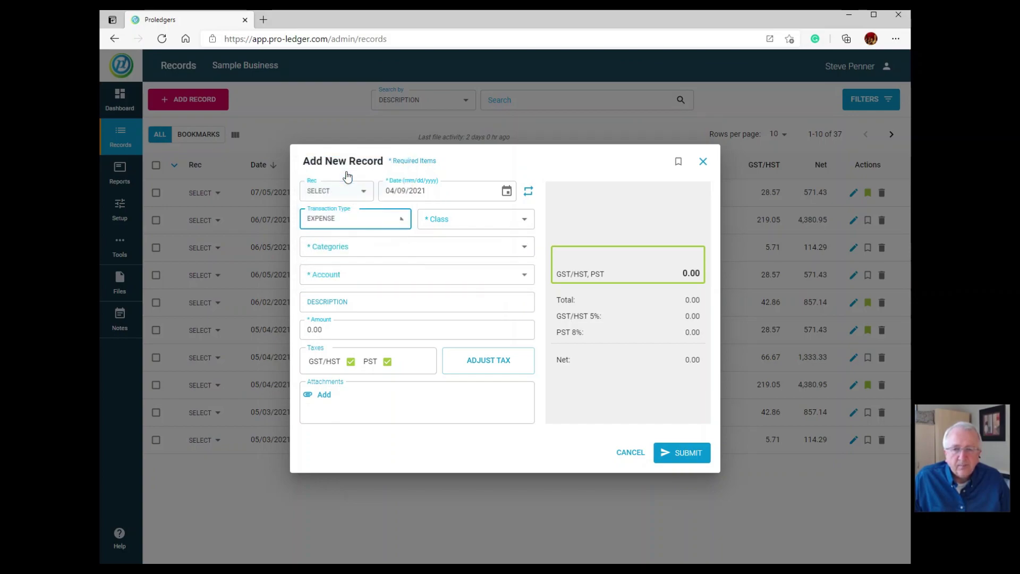
click(360, 246)
Choose Print & Direct Mail under Advertising & Promotion as the expense category
drag(528, 254, 530, 248)
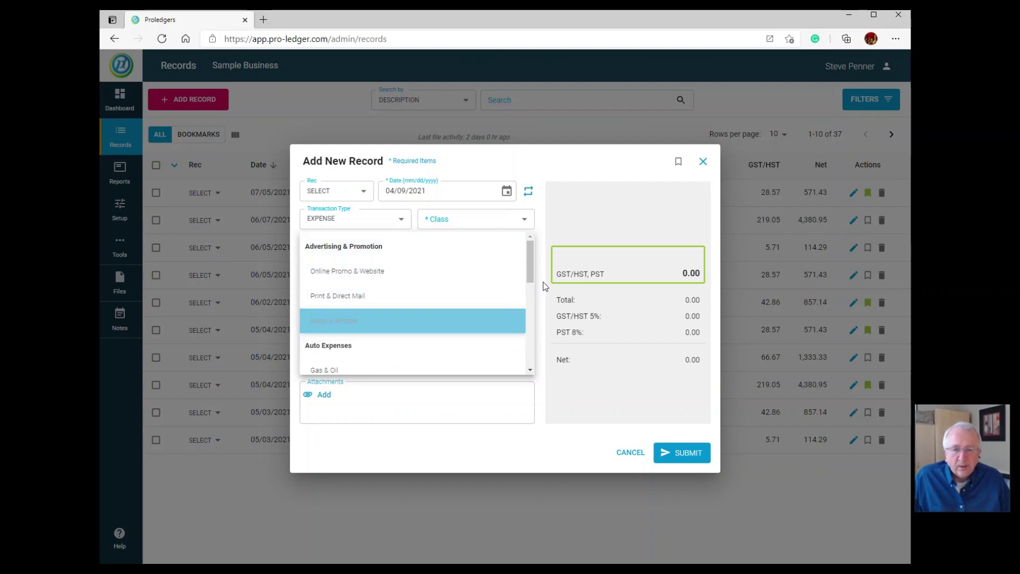
drag(530, 265, 541, 349)
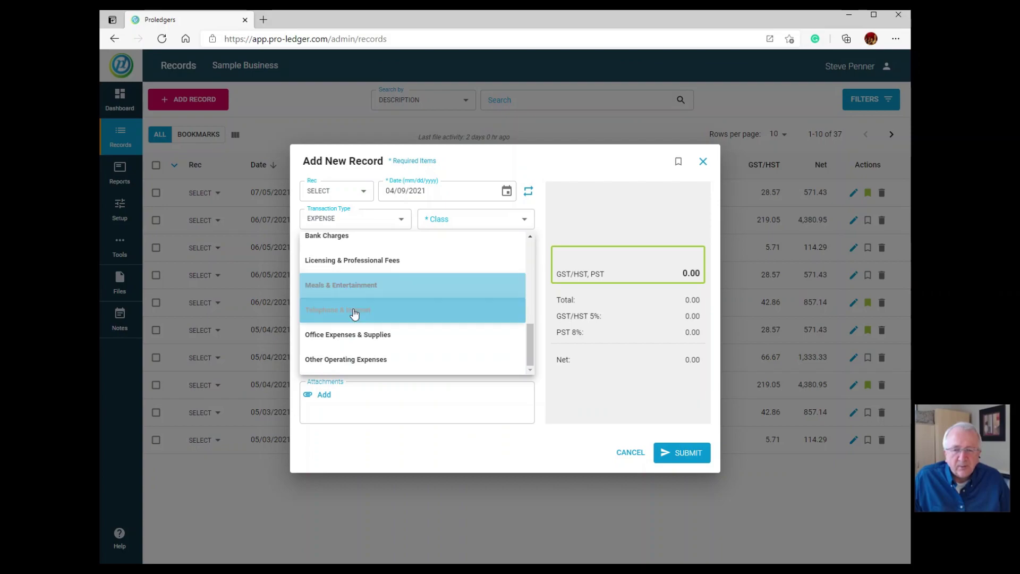
drag(528, 344, 514, 254)
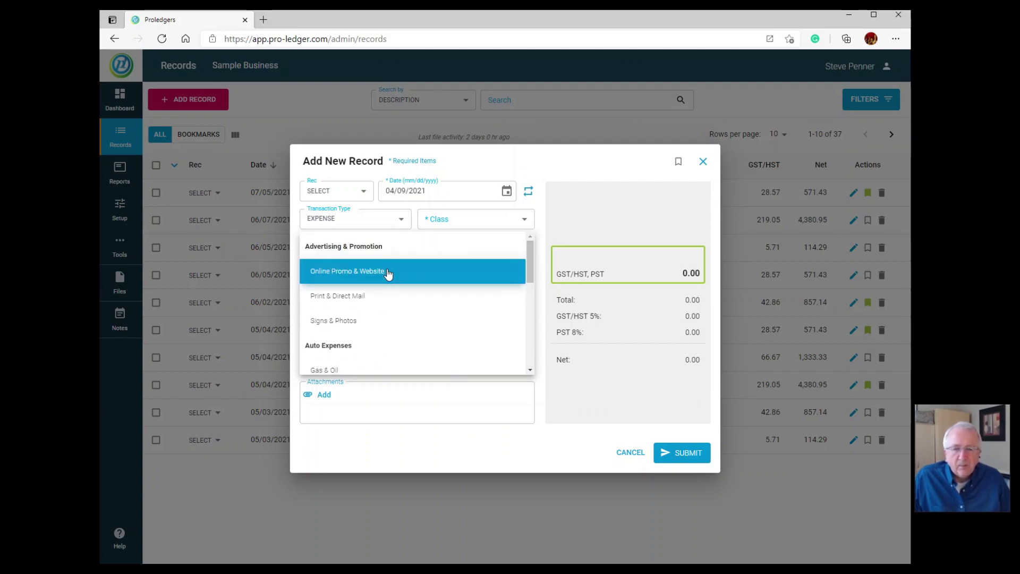
click(378, 301)
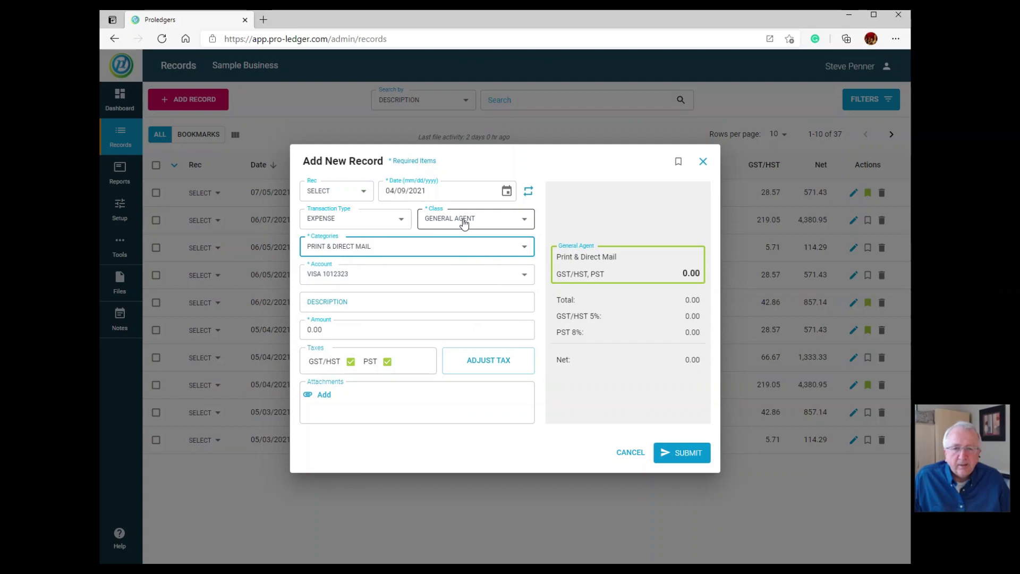
click(502, 228)
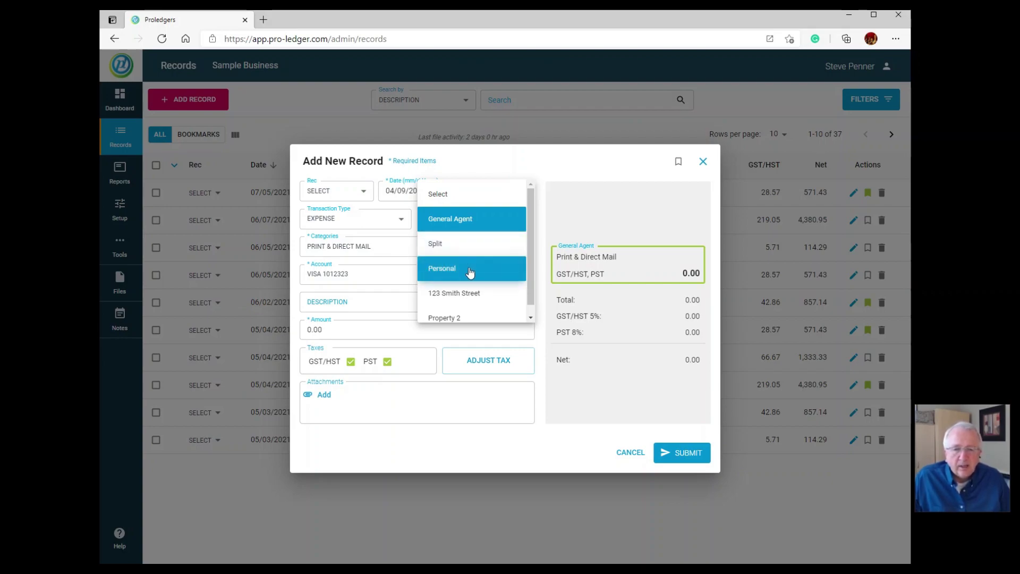
scroll(530, 293, down, 1)
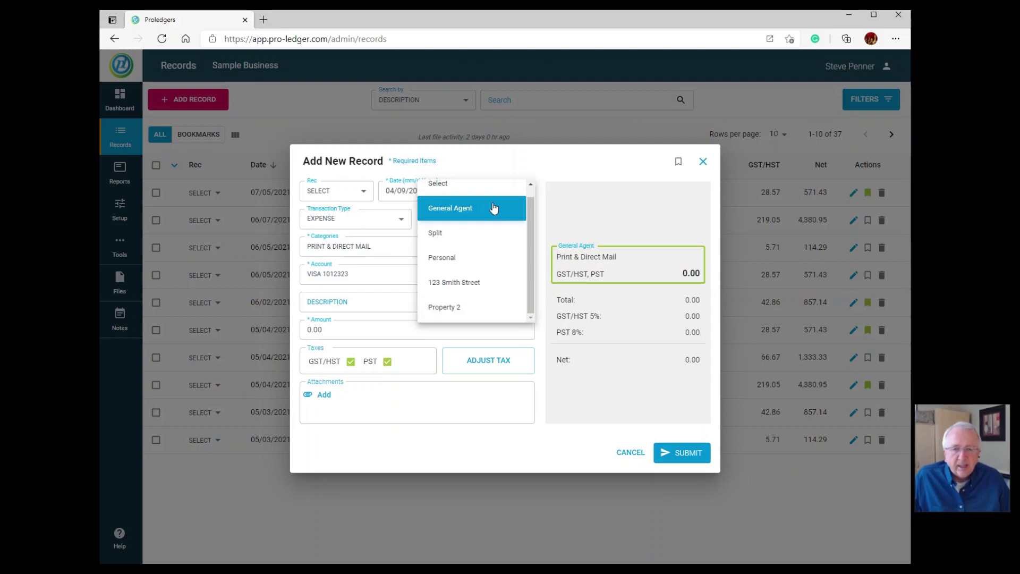
click(463, 211)
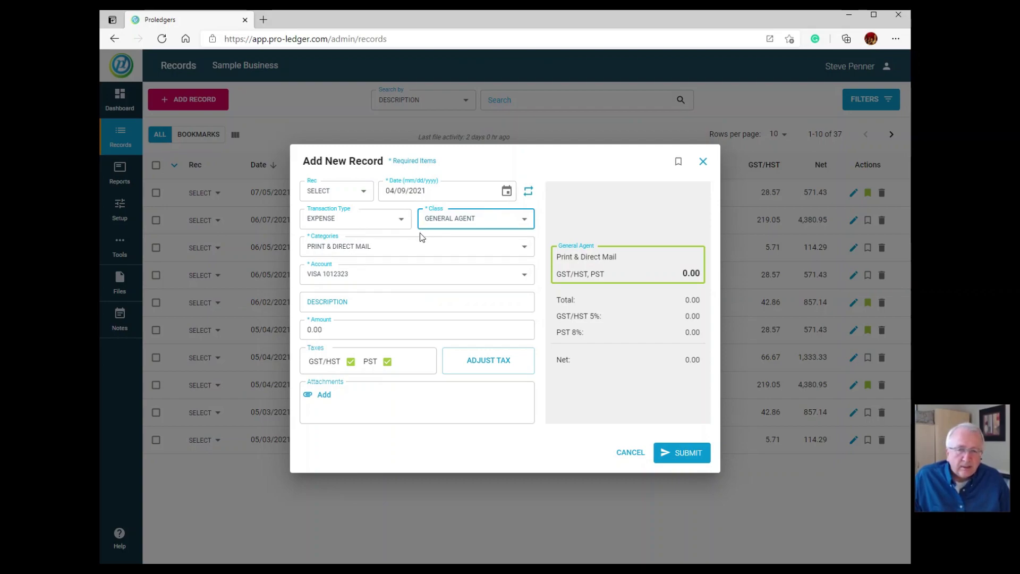
click(449, 225)
click(453, 225)
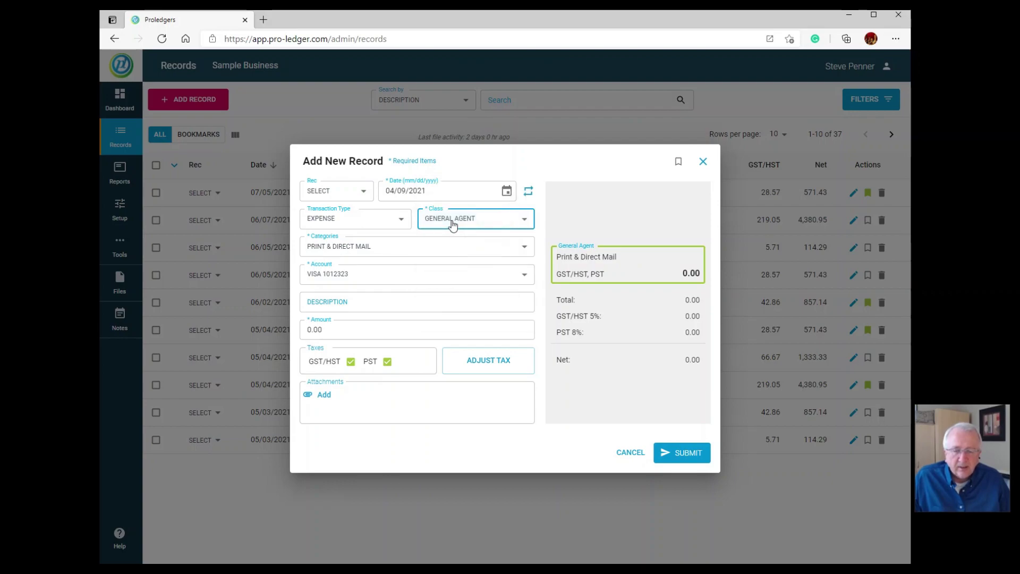
click(453, 225)
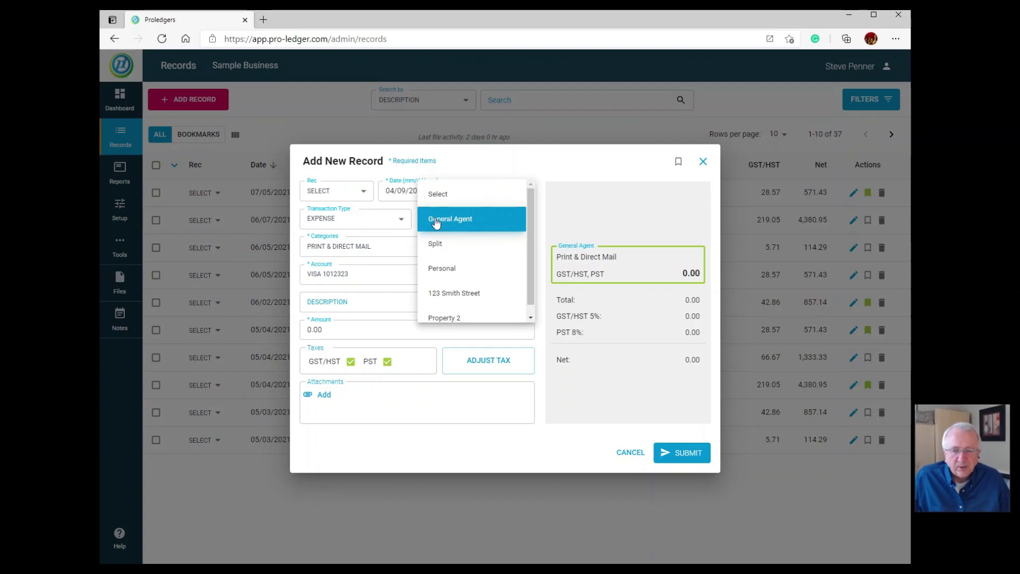
click(475, 160)
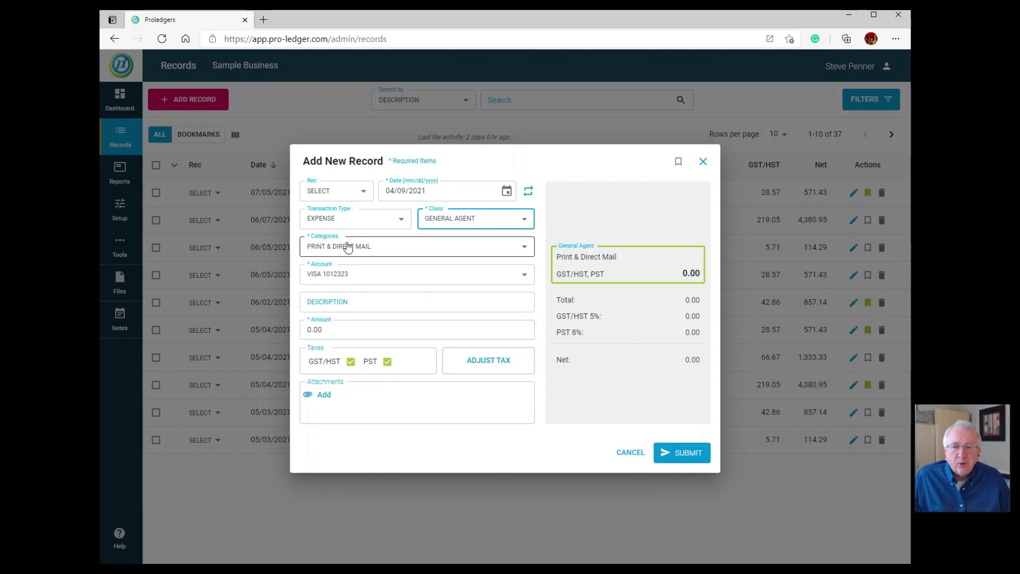
click(340, 276)
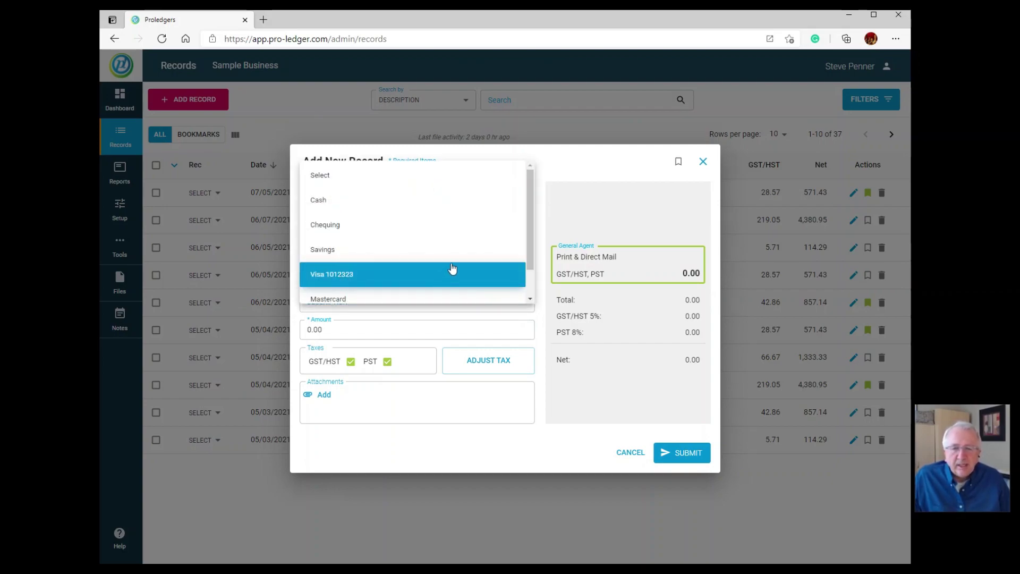
Try the Payable account, then set the account back to the Visa card
drag(529, 244, 533, 266)
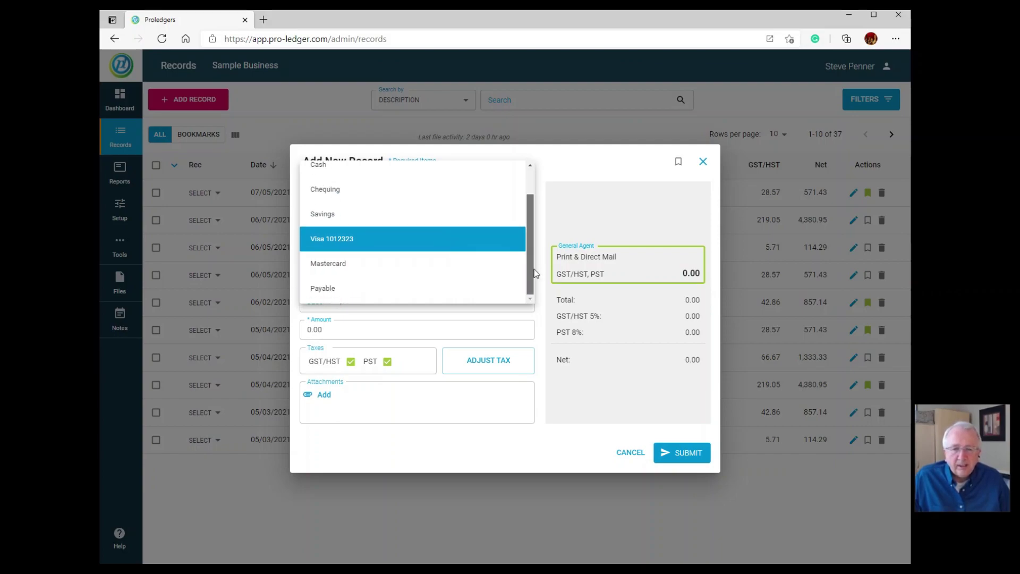
click(360, 290)
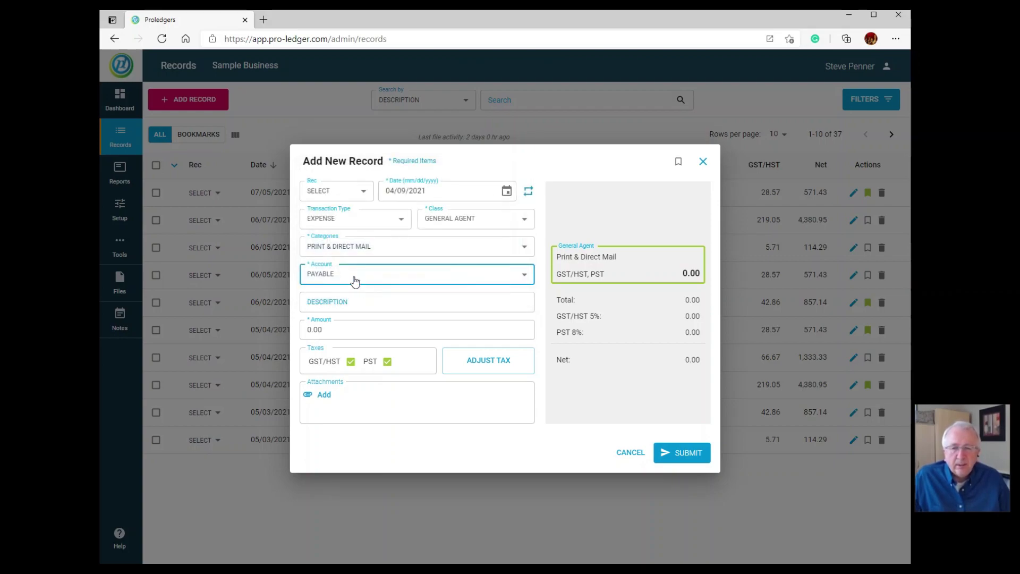
click(354, 280)
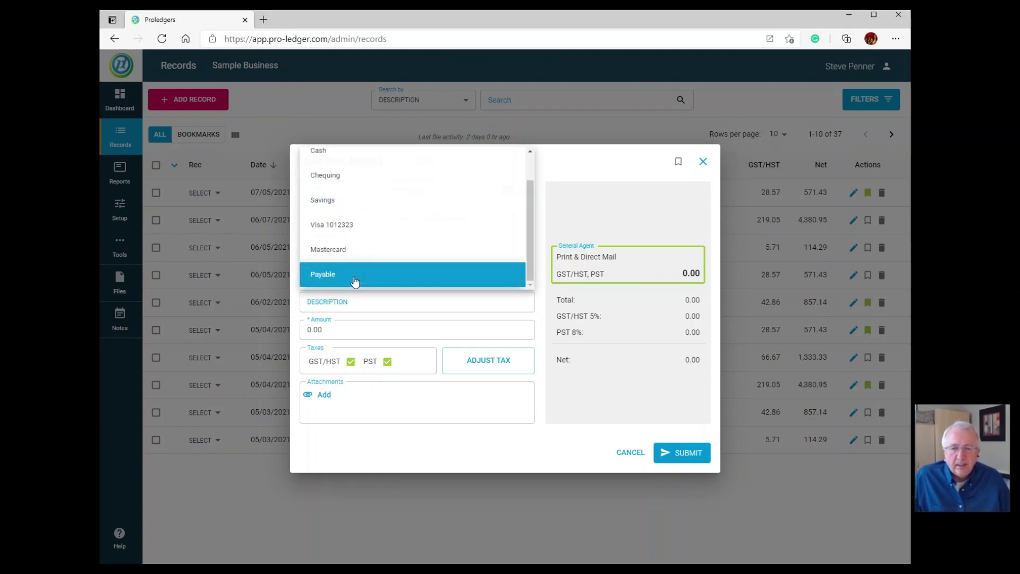
click(355, 234)
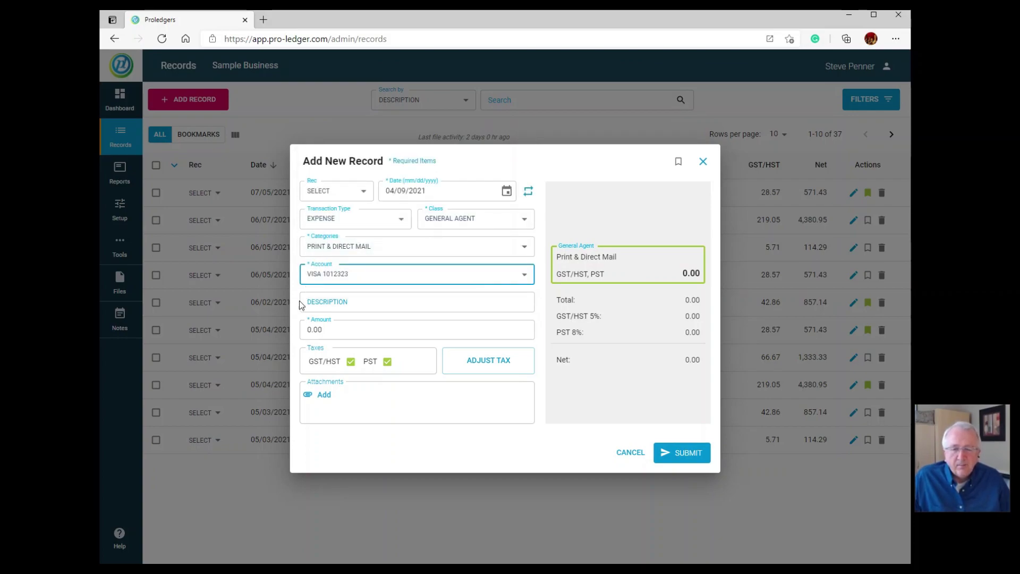
click(328, 297)
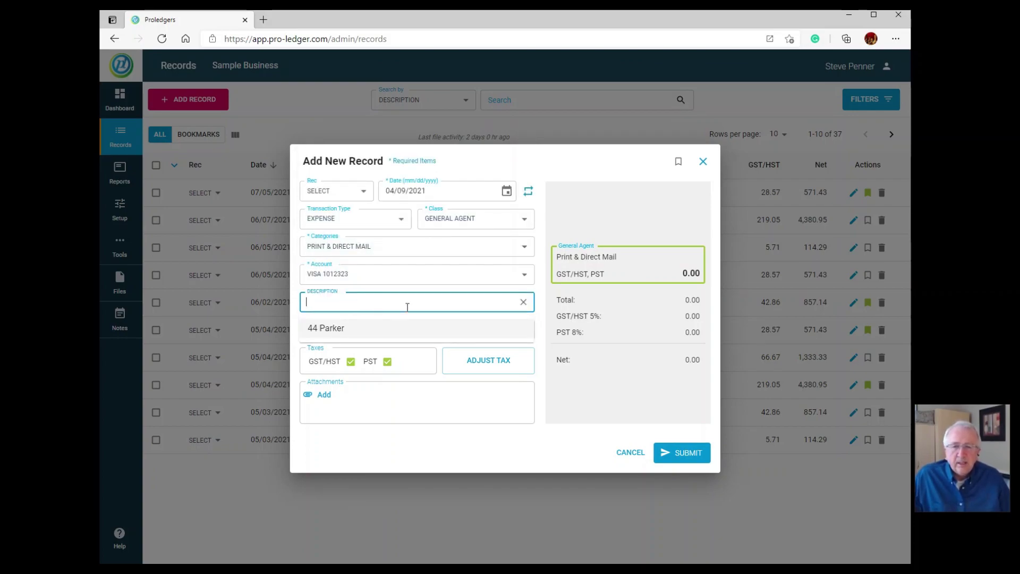
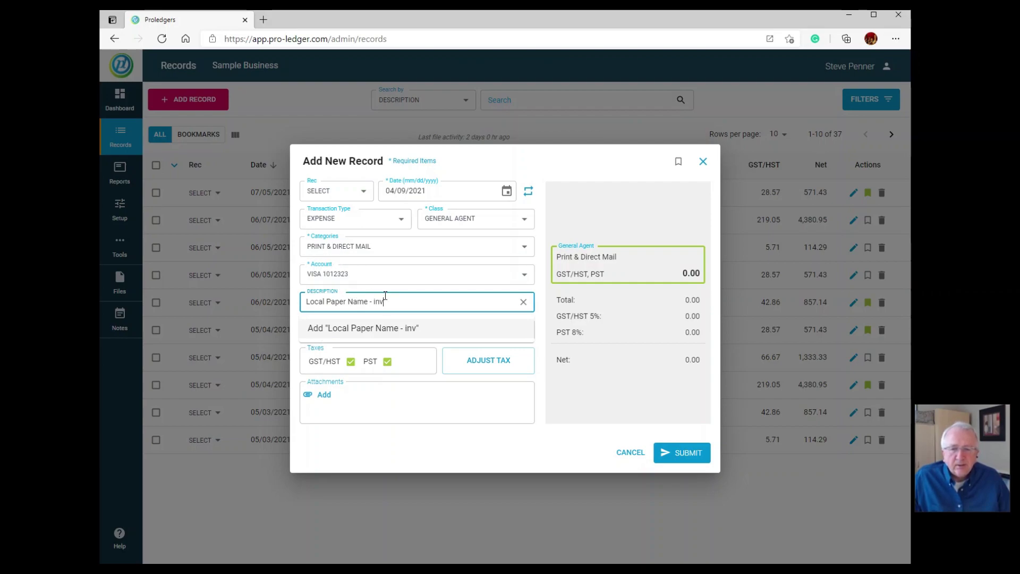
Finish the description and enter 120 as the amount, keeping both GST/HST and PST applied
click(407, 380)
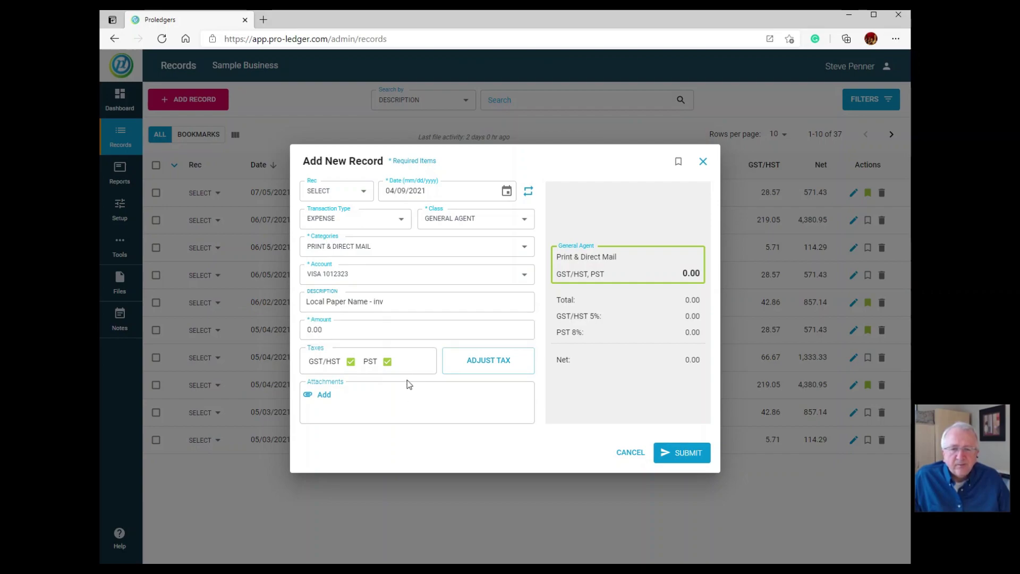
click(327, 329)
text(12)
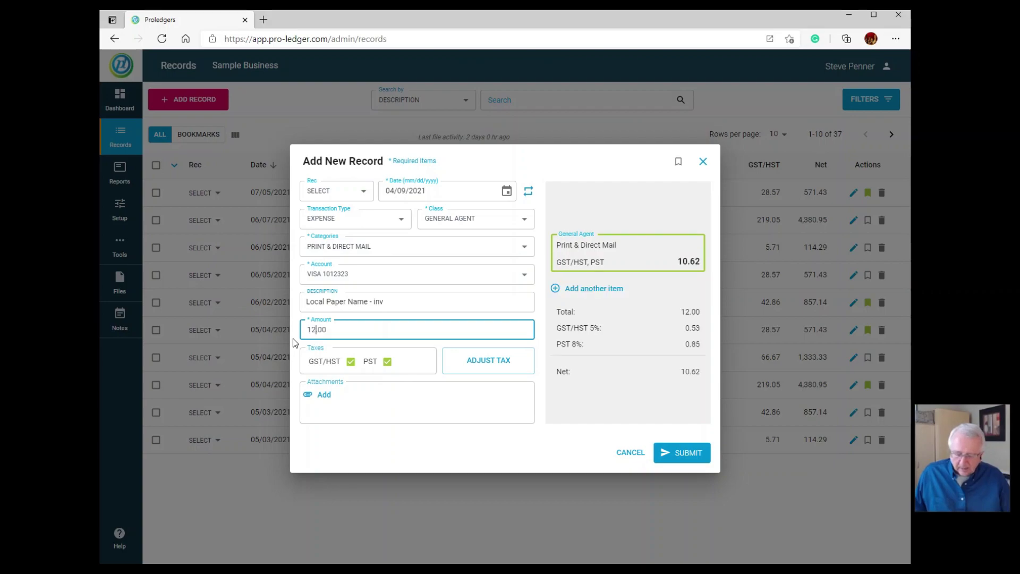
text(0)
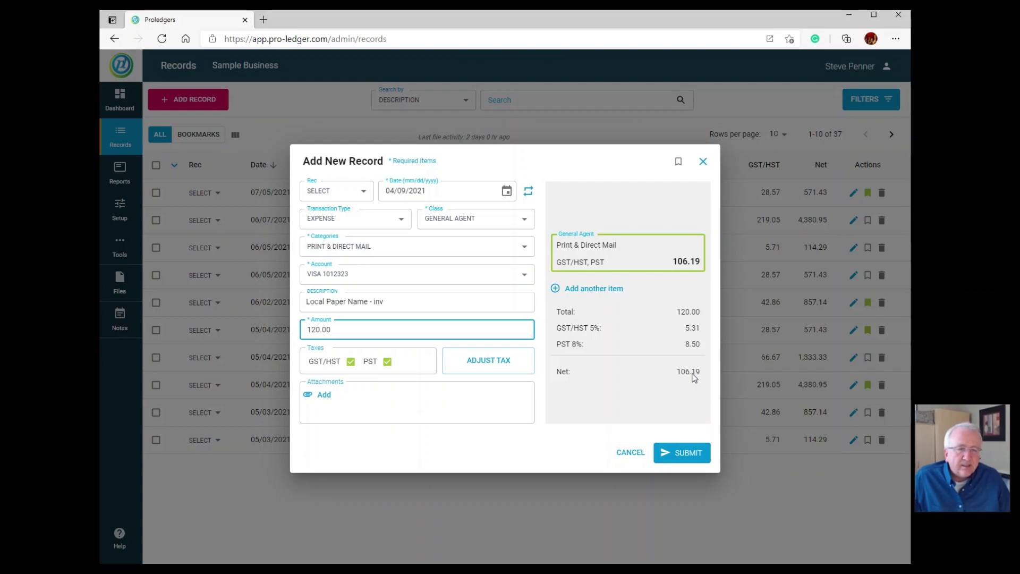
click(387, 363)
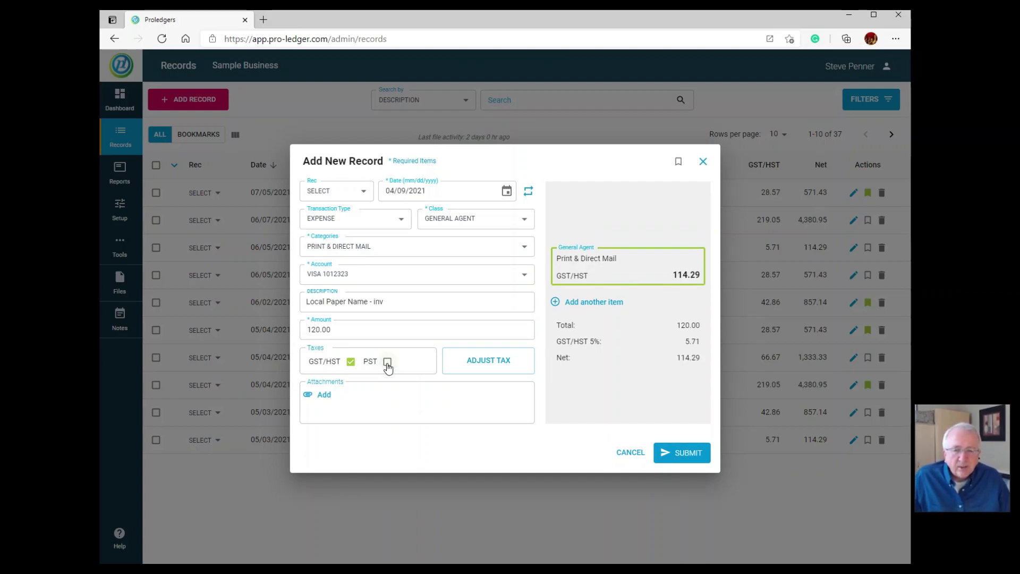
click(388, 363)
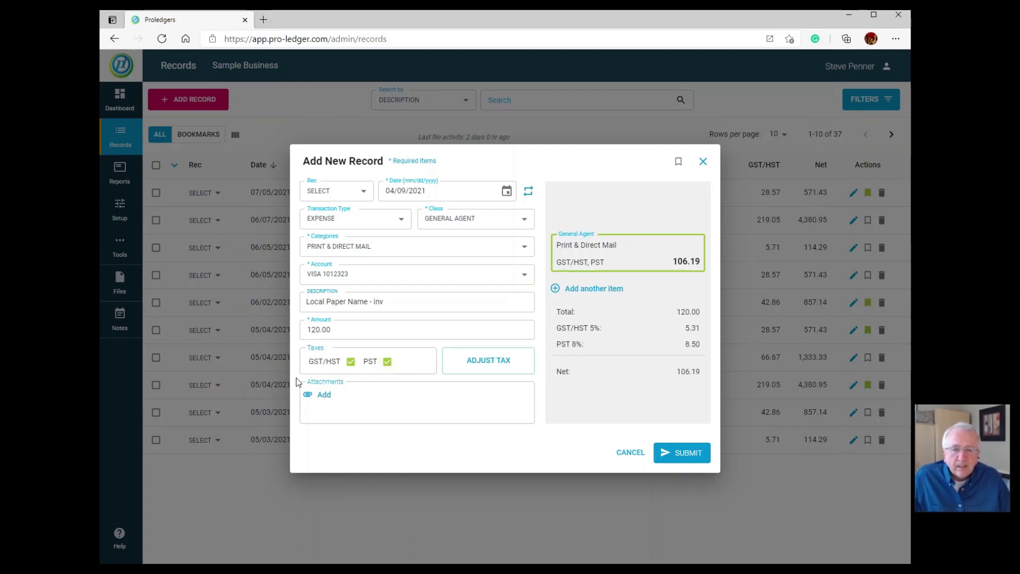
Change the PST actual value from 8.5 to 8 in the tax adjustments
click(482, 370)
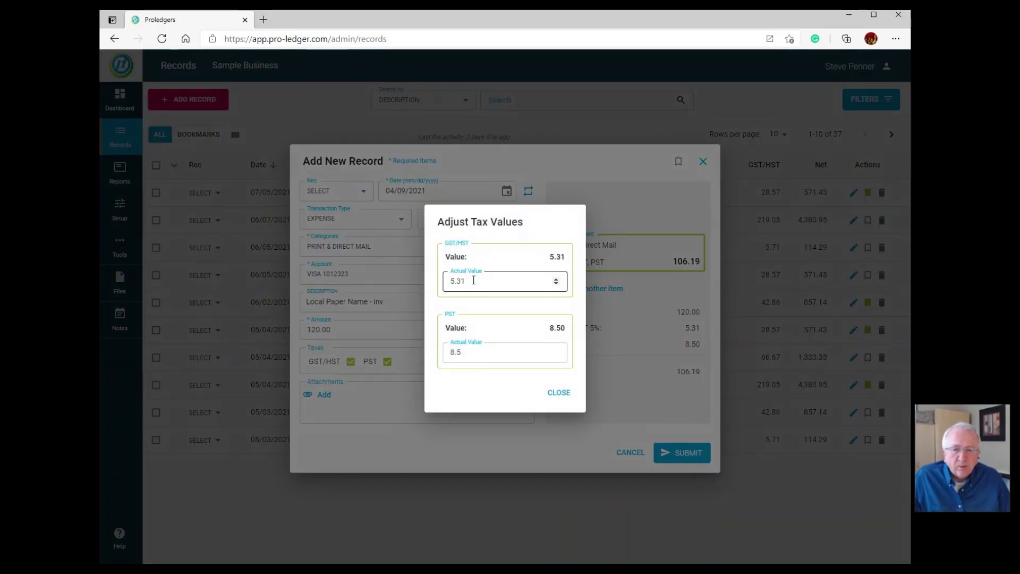
click(473, 353)
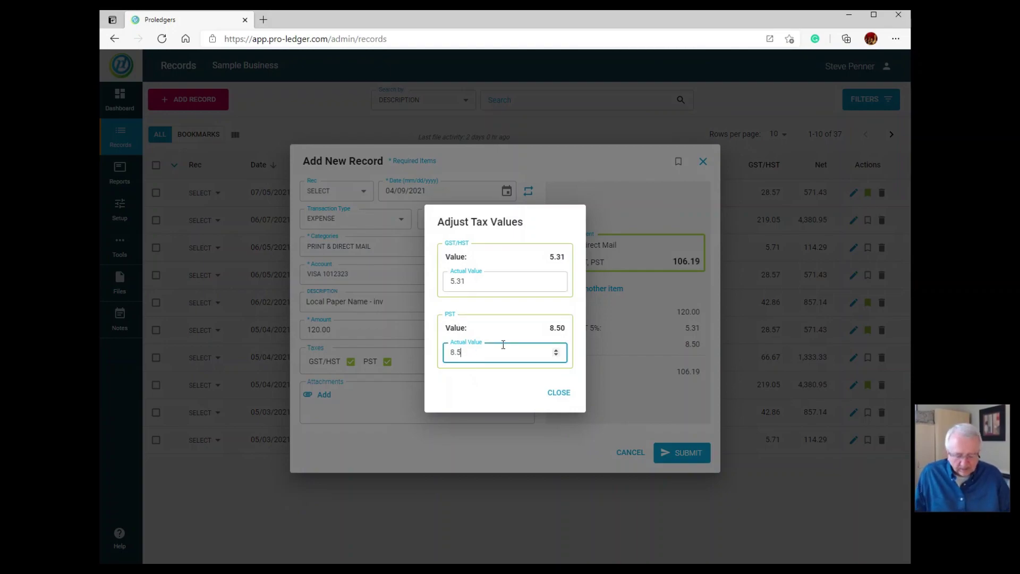
key(BackSpace)
key(BackSpace)
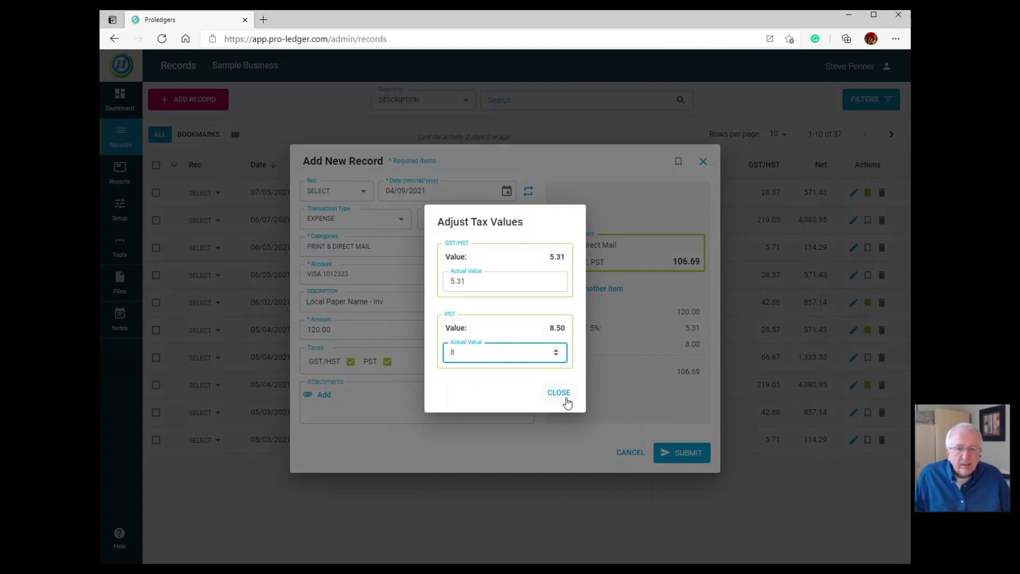
text(.)
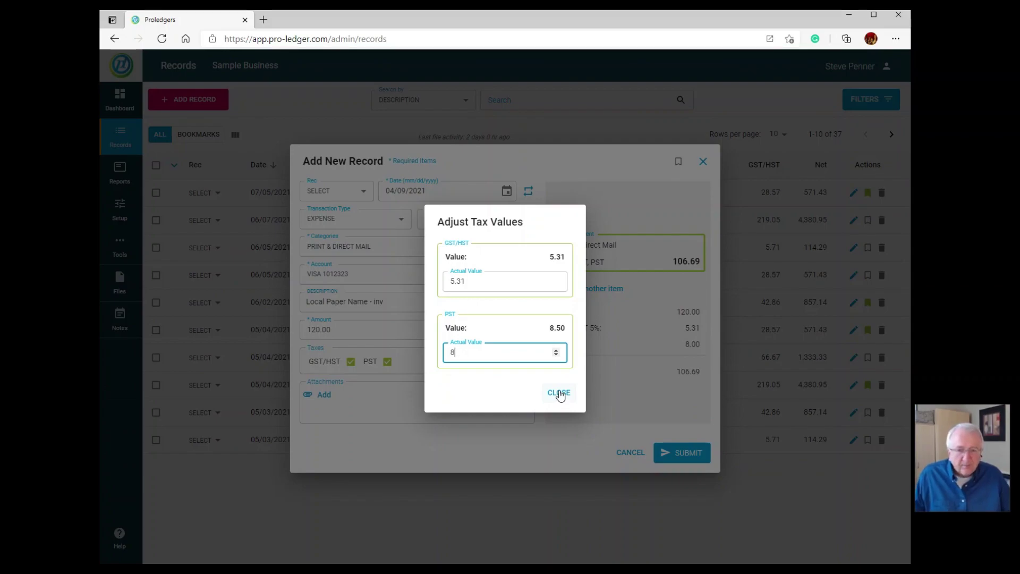
click(559, 394)
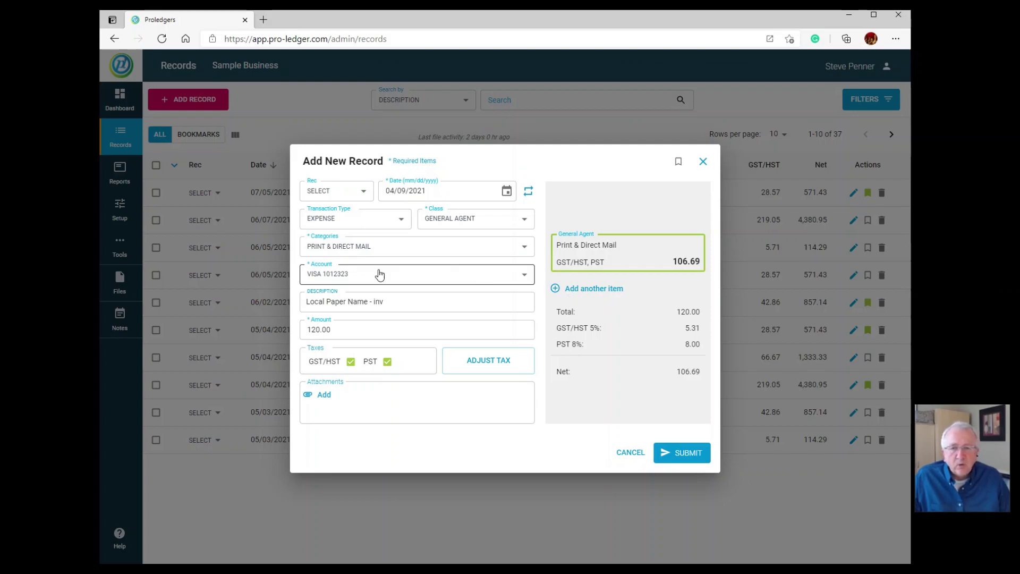
Add a 28.00 Signs & Photos line item, then add and remove an empty third line
click(583, 293)
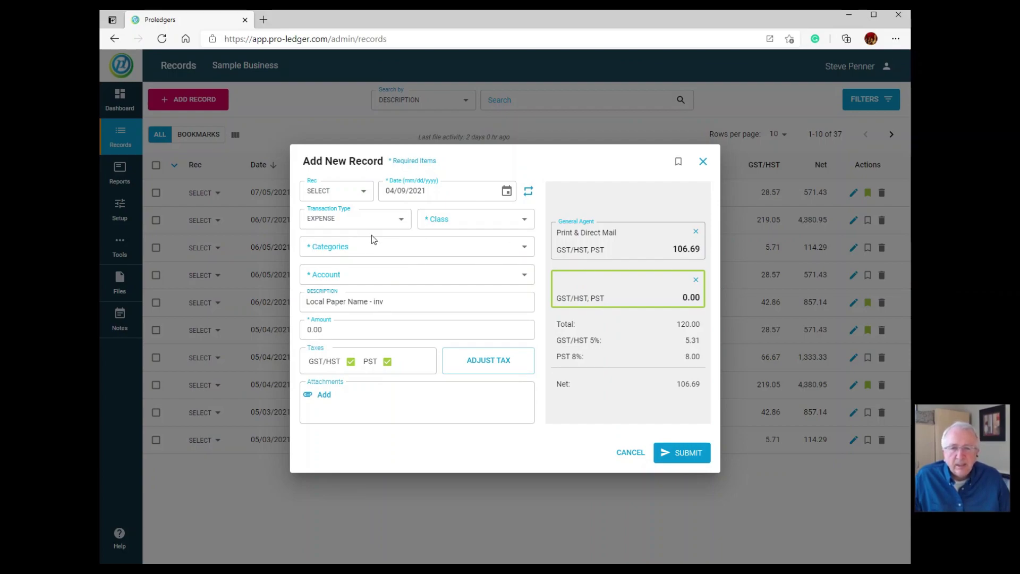
click(371, 251)
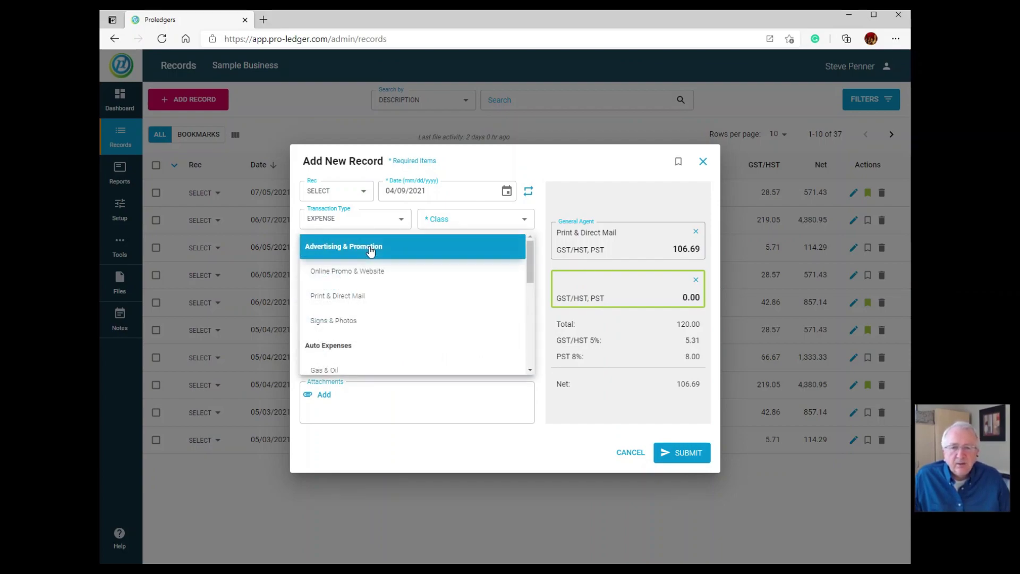
click(370, 320)
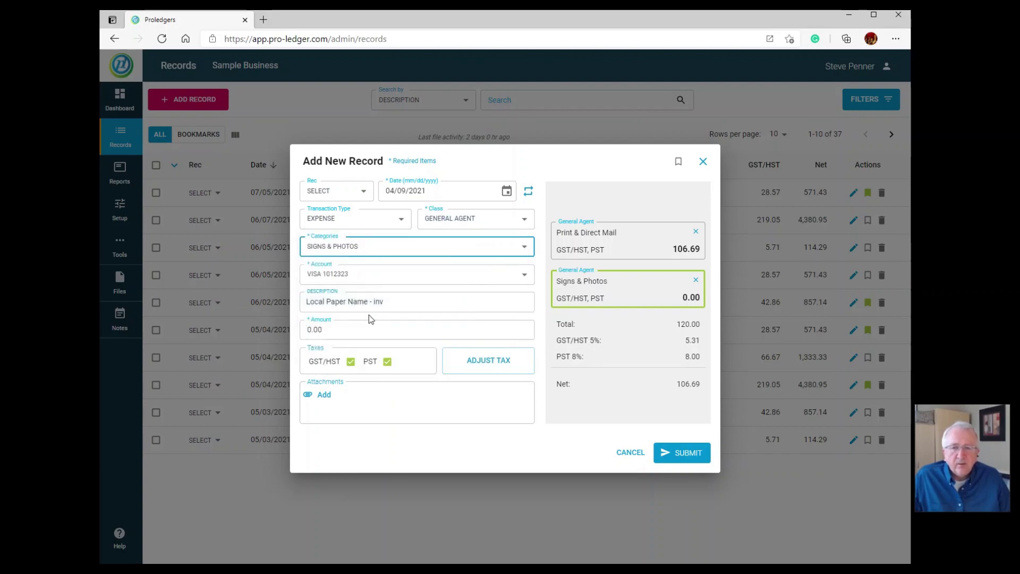
click(332, 329)
text(2)
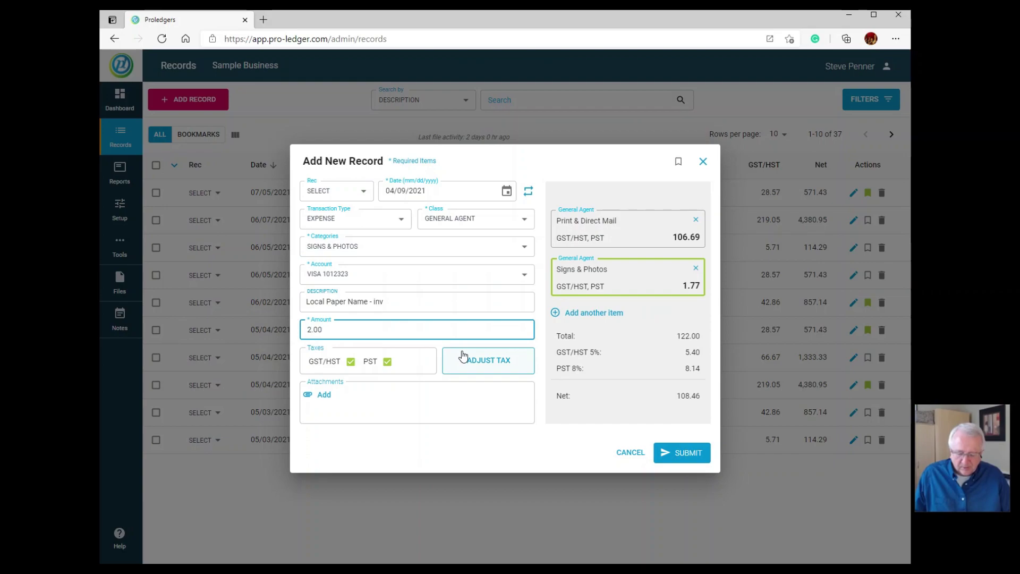
text(8)
click(448, 429)
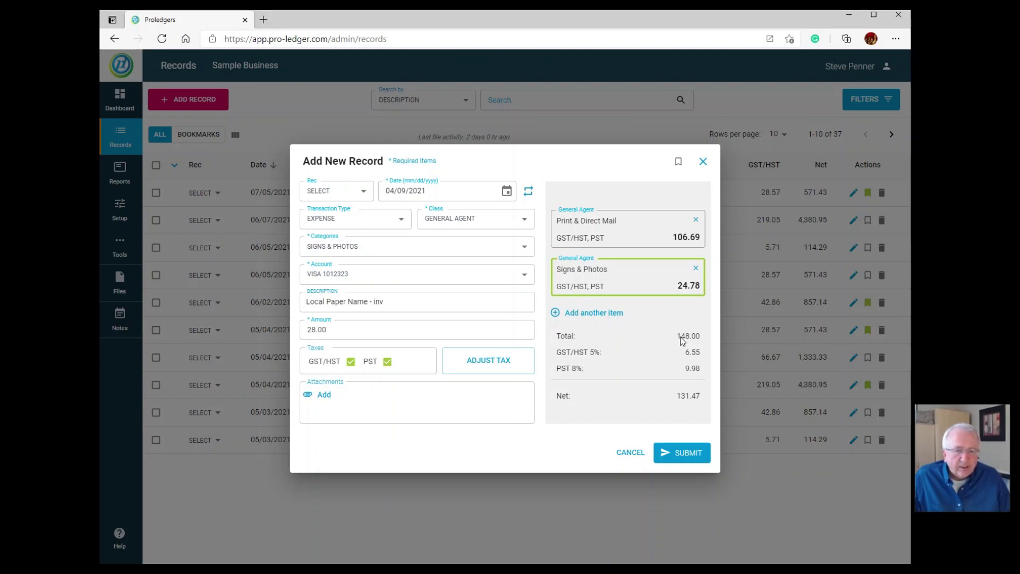
click(576, 318)
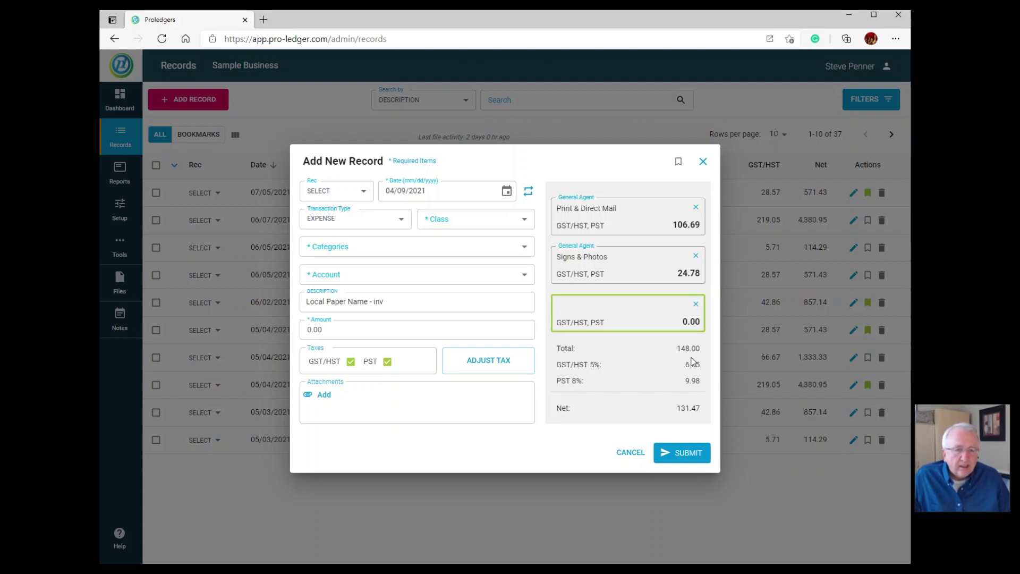
click(696, 305)
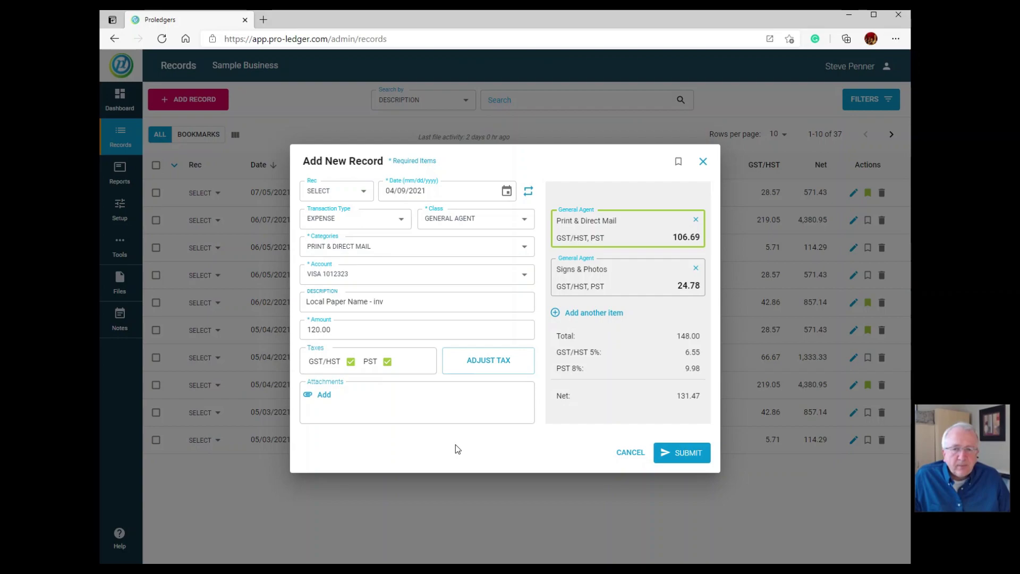
Submit the 148.00 split-invoice record and close the new record form
click(688, 454)
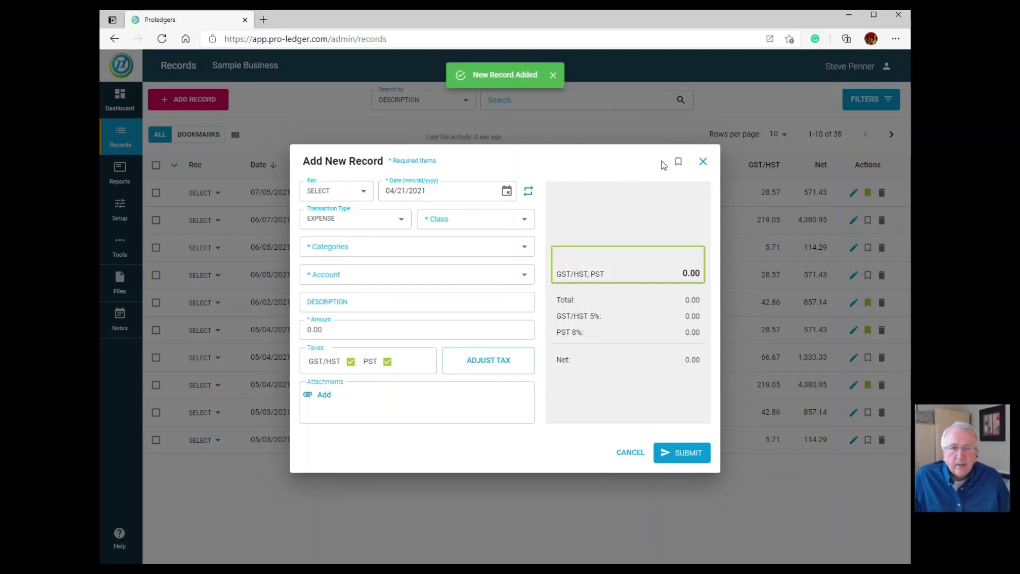
click(705, 162)
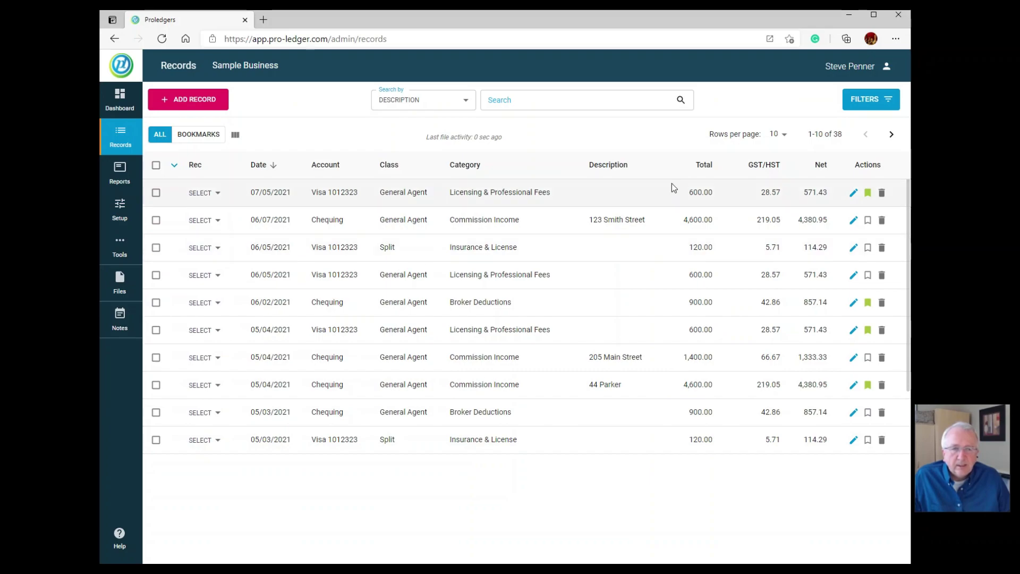
click(892, 134)
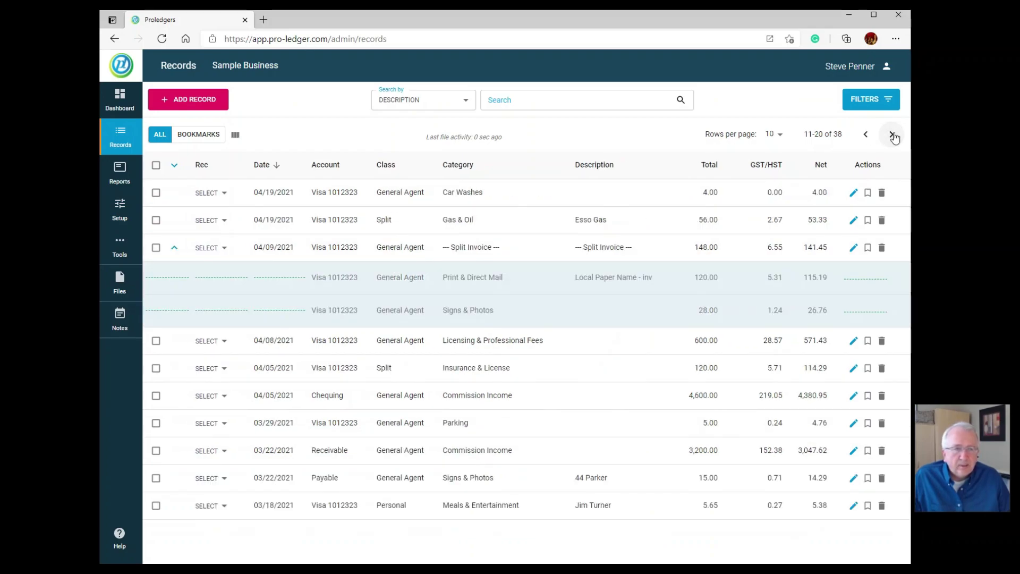
click(866, 135)
Show 25 rows per page and open the 07/05/2021 fees record for editing
click(772, 135)
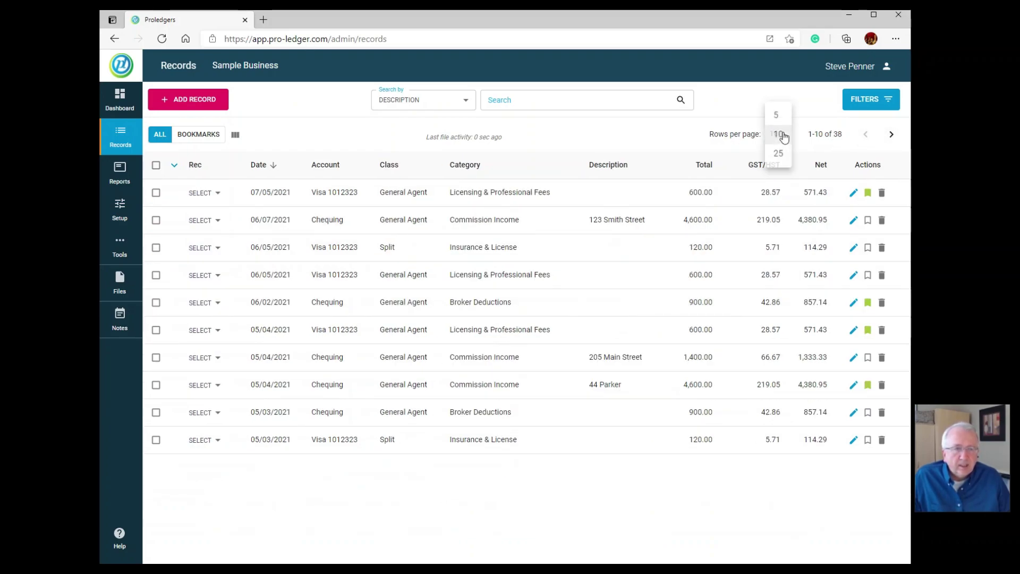
click(777, 154)
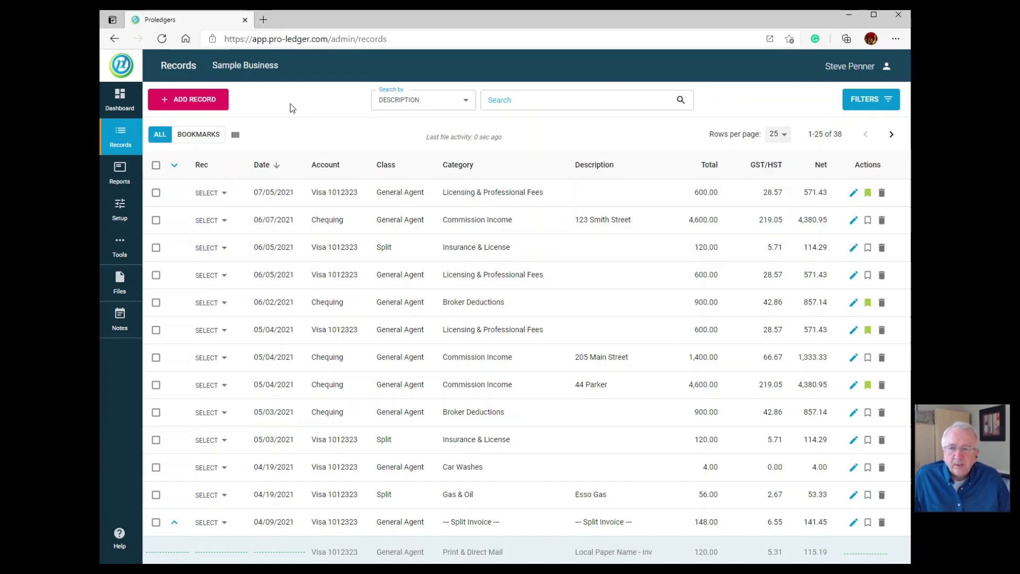
click(413, 196)
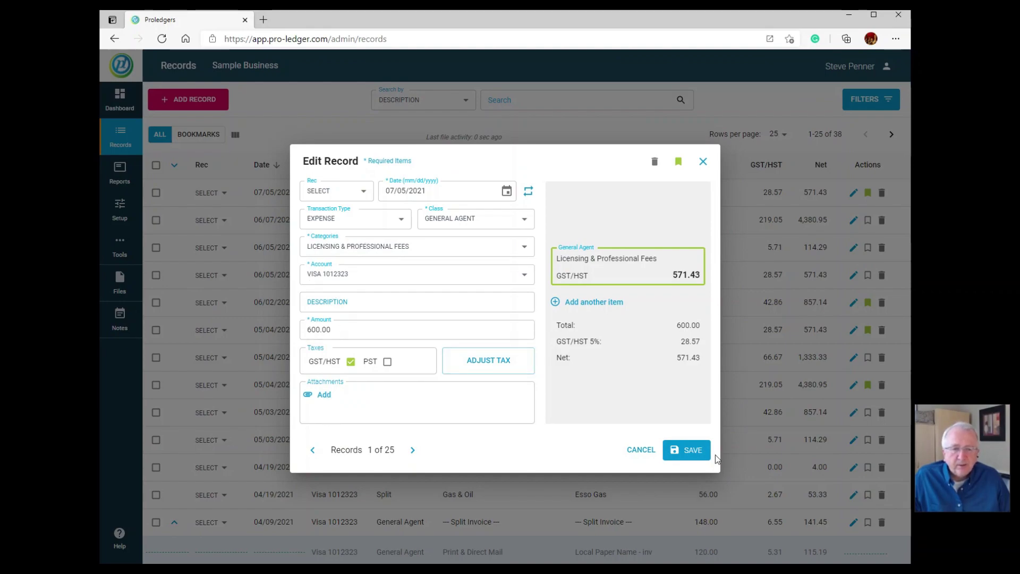
Step through neighbouring records, then close the edit dialog without saving
click(412, 450)
click(412, 450)
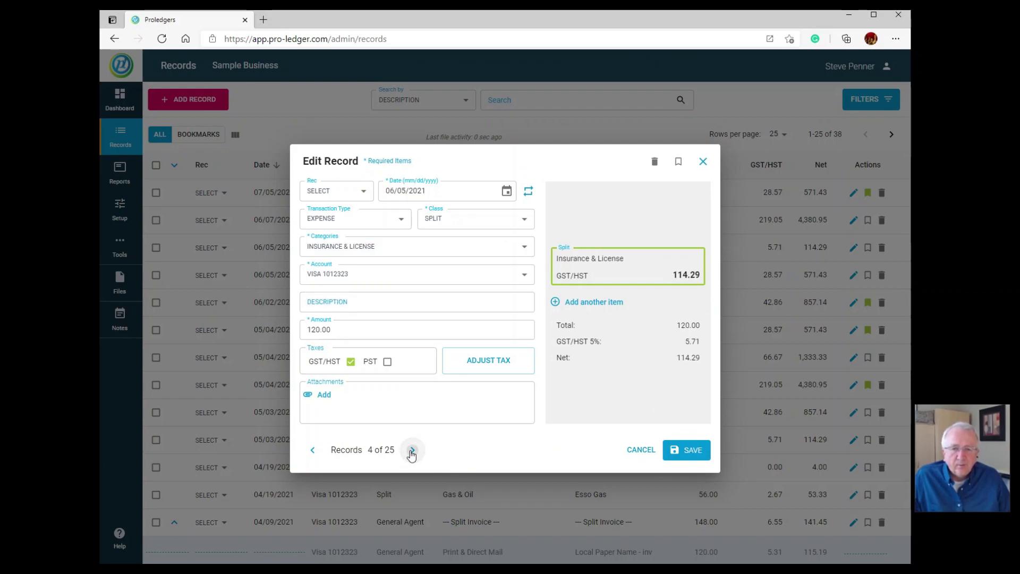
click(412, 451)
click(412, 451)
click(313, 450)
click(313, 451)
click(313, 450)
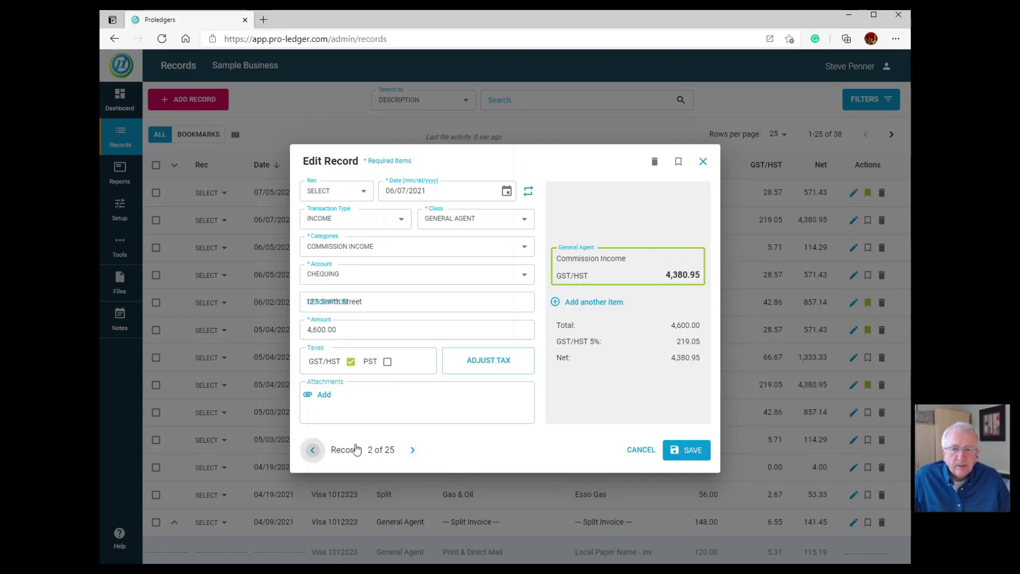
click(641, 451)
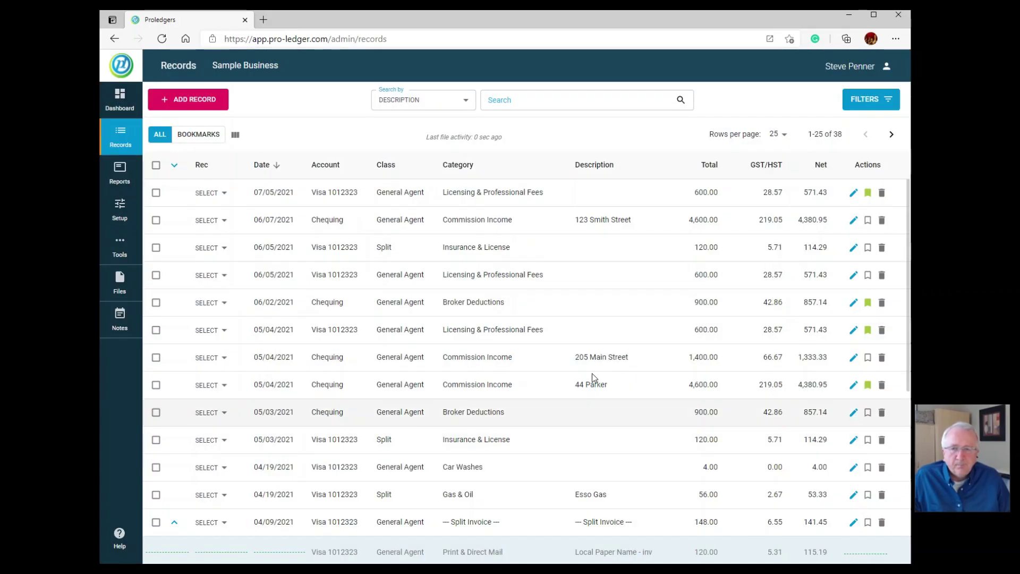
scroll(592, 381, down, 7)
scroll(255, 375, up, 2)
scroll(253, 375, down, 2)
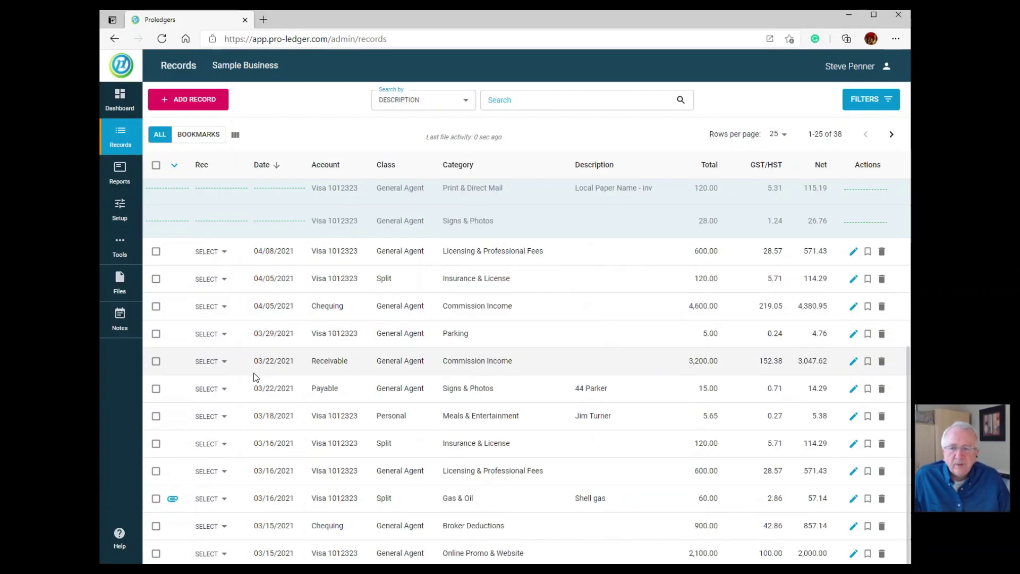
Open the 03/16/2021 Shell gas record, preview Thursday Thought (2).png, and cancel out
click(186, 500)
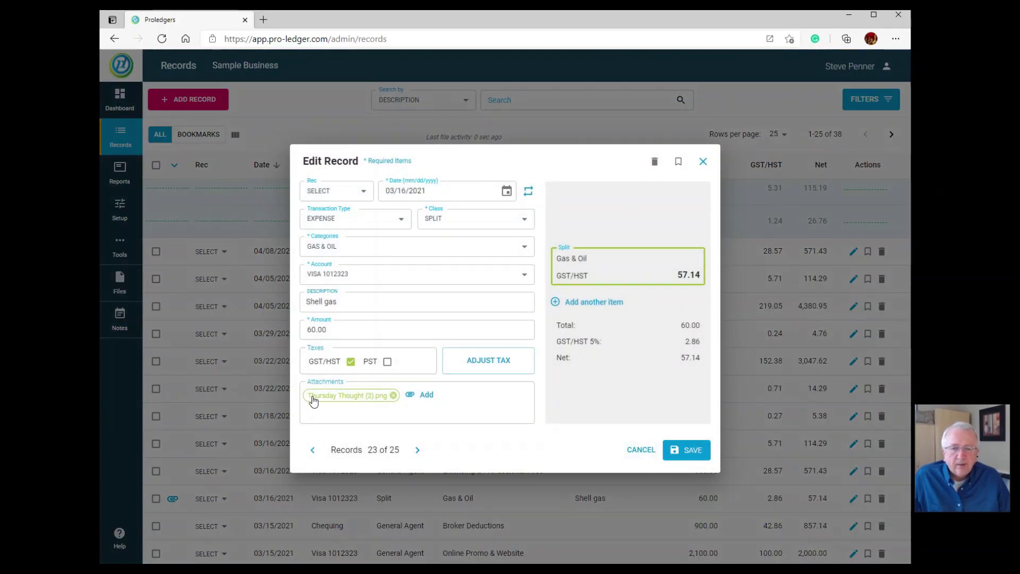
click(355, 394)
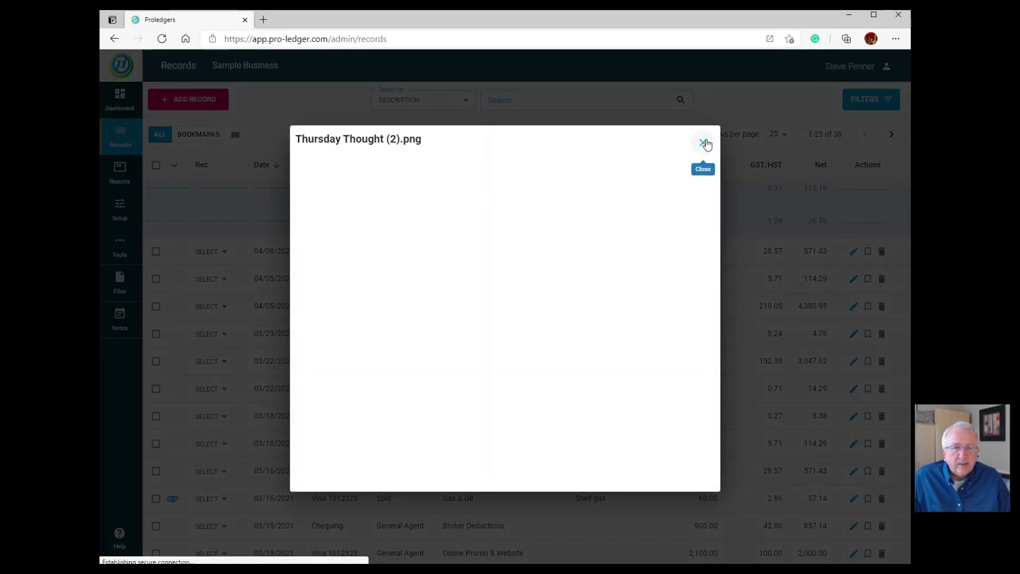
click(704, 144)
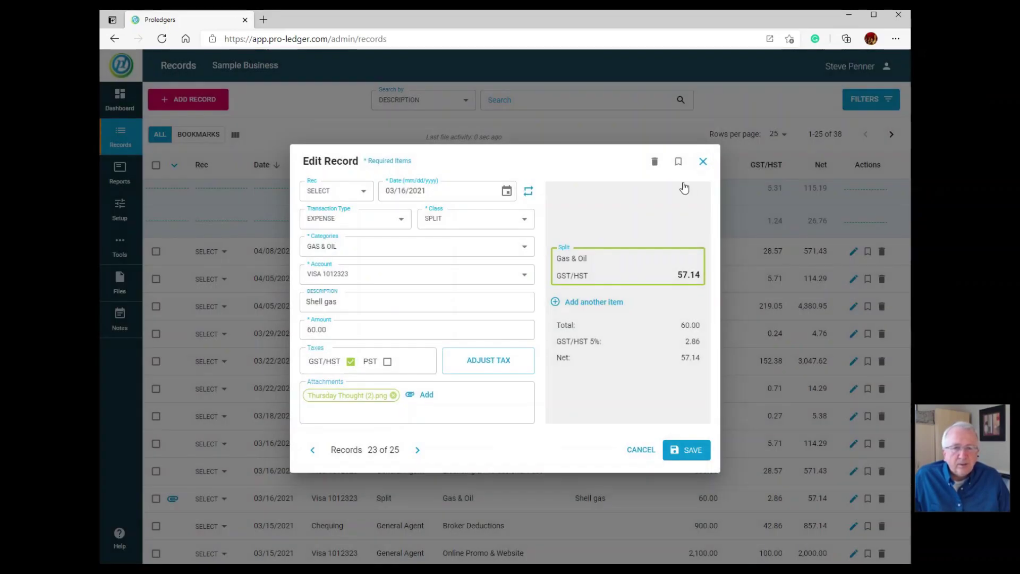
click(638, 451)
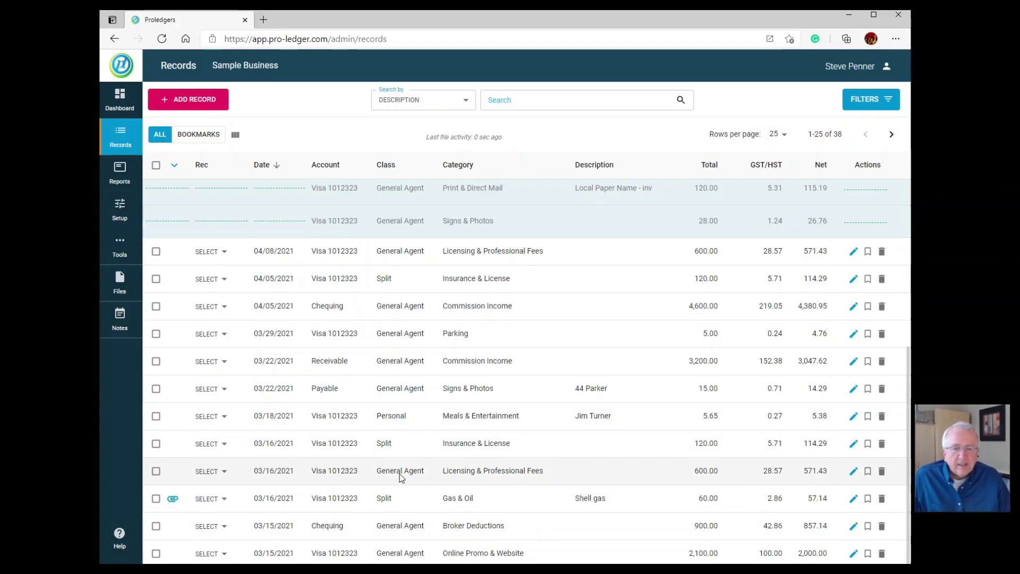
scroll(402, 478, up, 6)
click(525, 100)
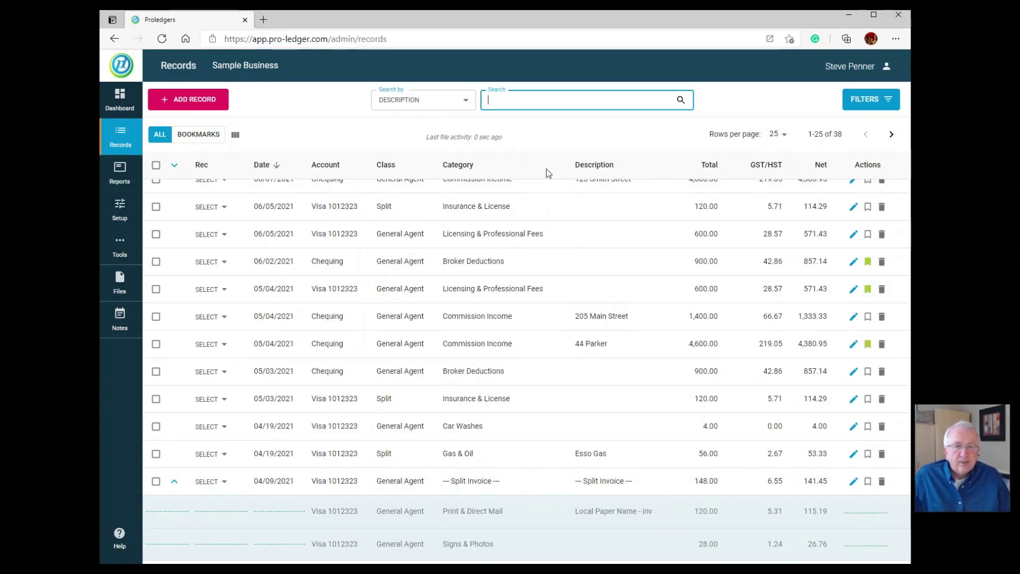
scroll(547, 168, up, 1)
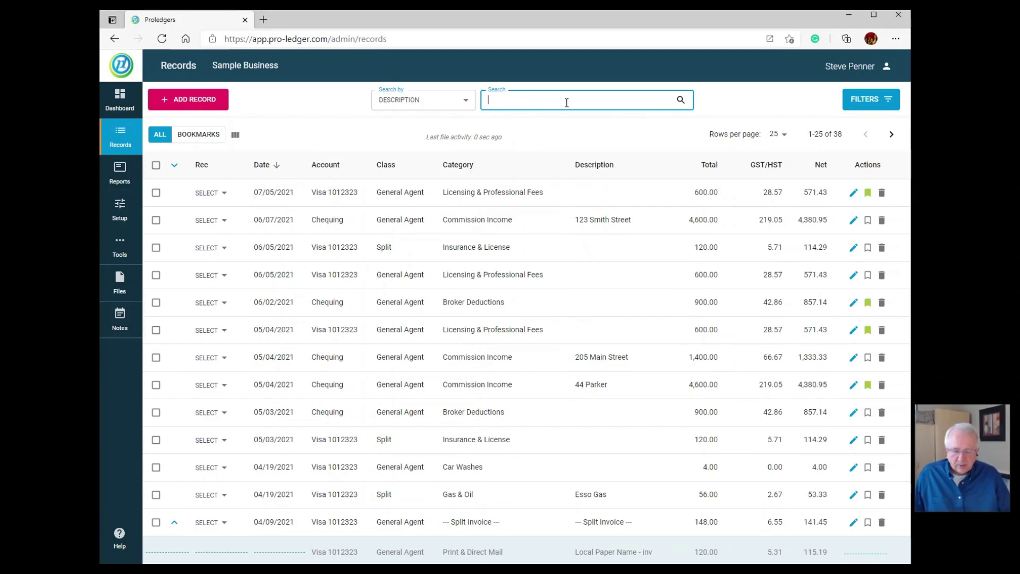
text(parker)
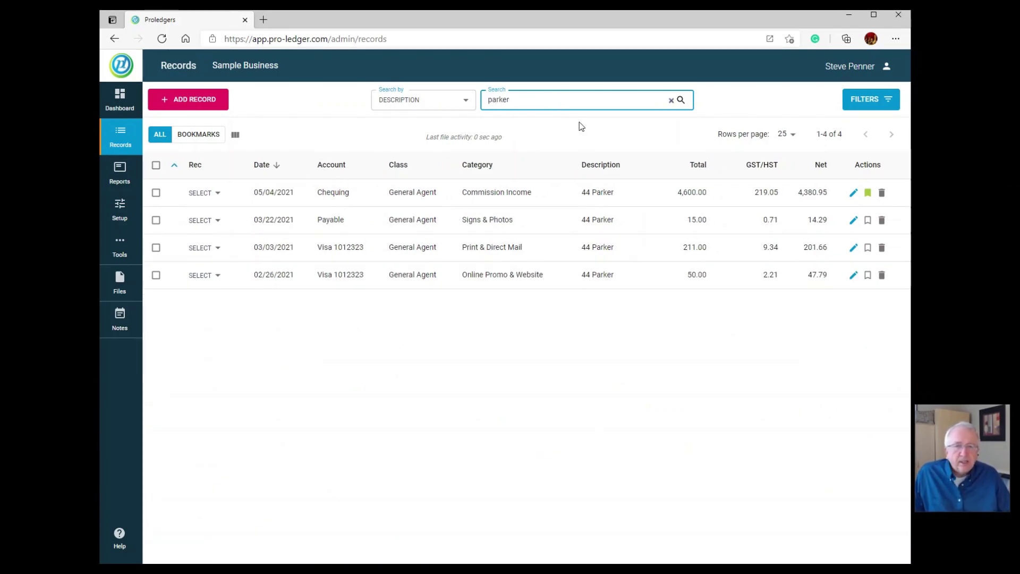
key(BackSpace)
key(BackSpace)
key(BackSpace)
key(BackSpace)
key(BackSpace)
key(BackSpace)
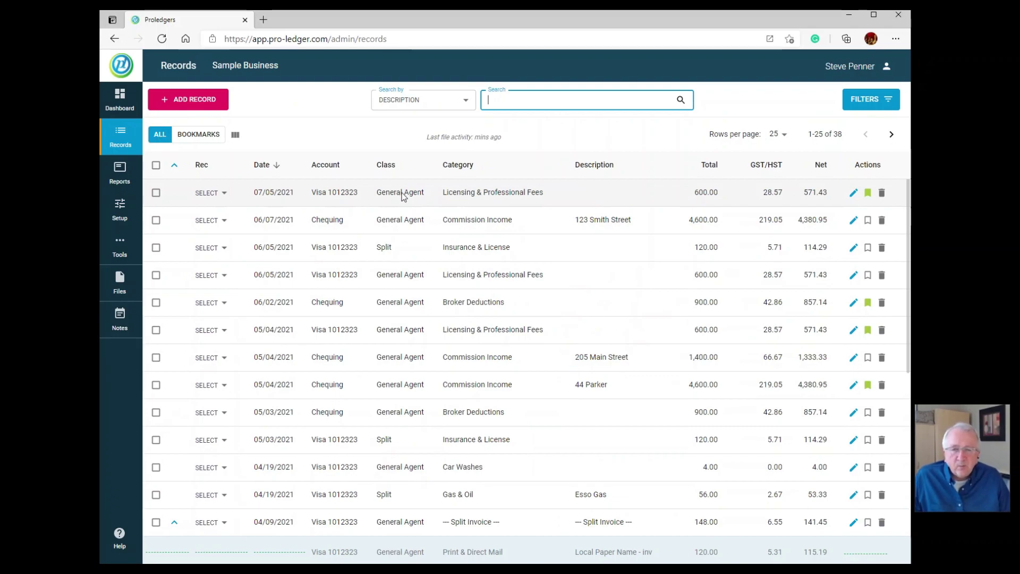
Go to Setup > Expenses and open Online Promo & Website in Edit Sub Expense
click(121, 209)
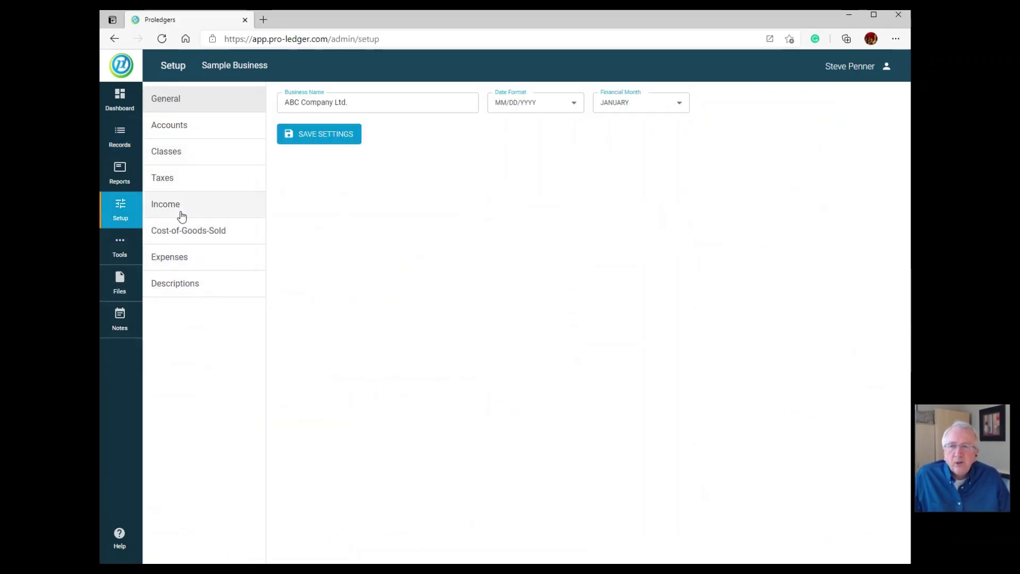
click(192, 268)
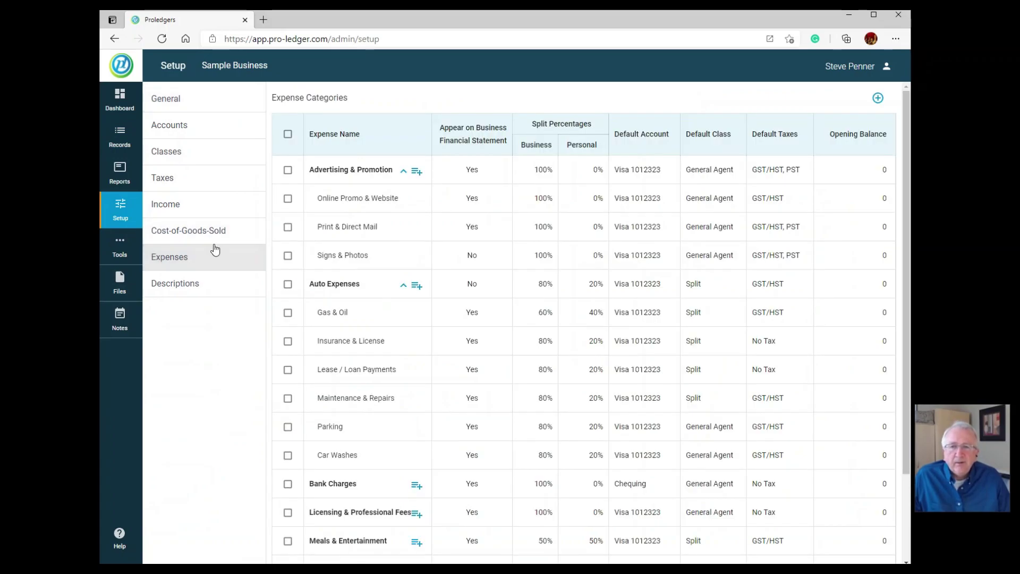
click(396, 208)
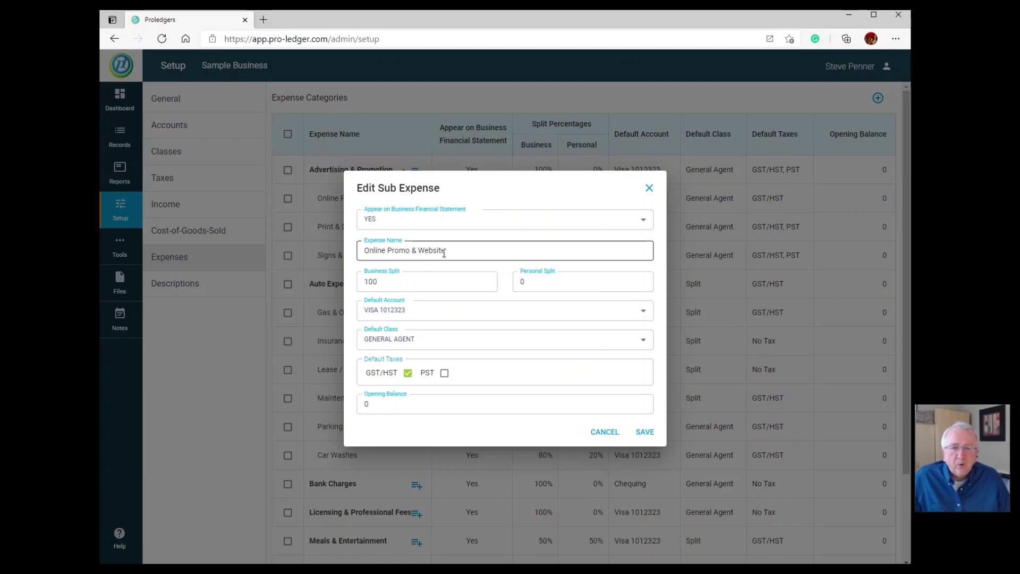
Set Mastercard as default account, keep General Agent class and PST unticked, and save
click(417, 313)
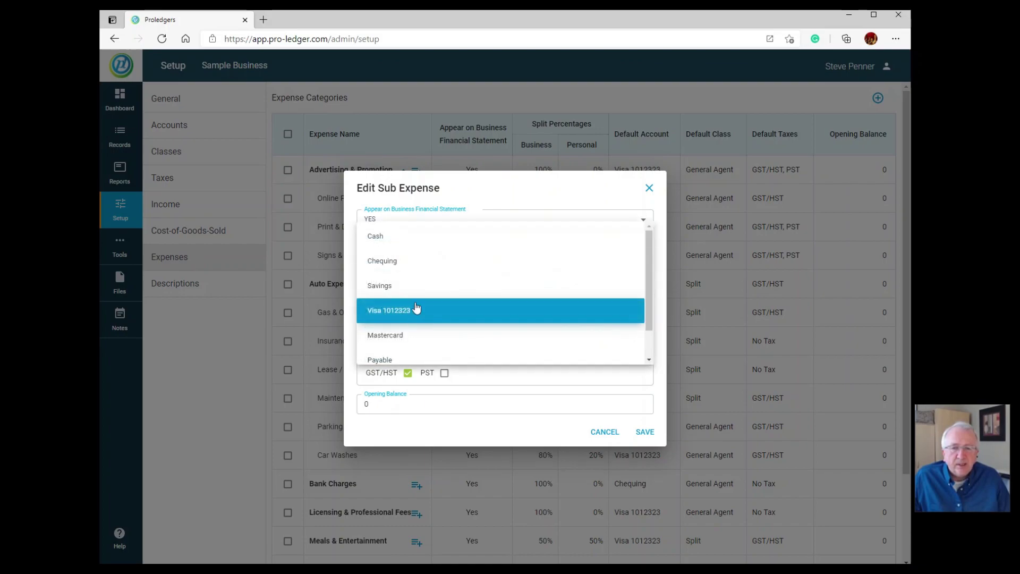
click(421, 335)
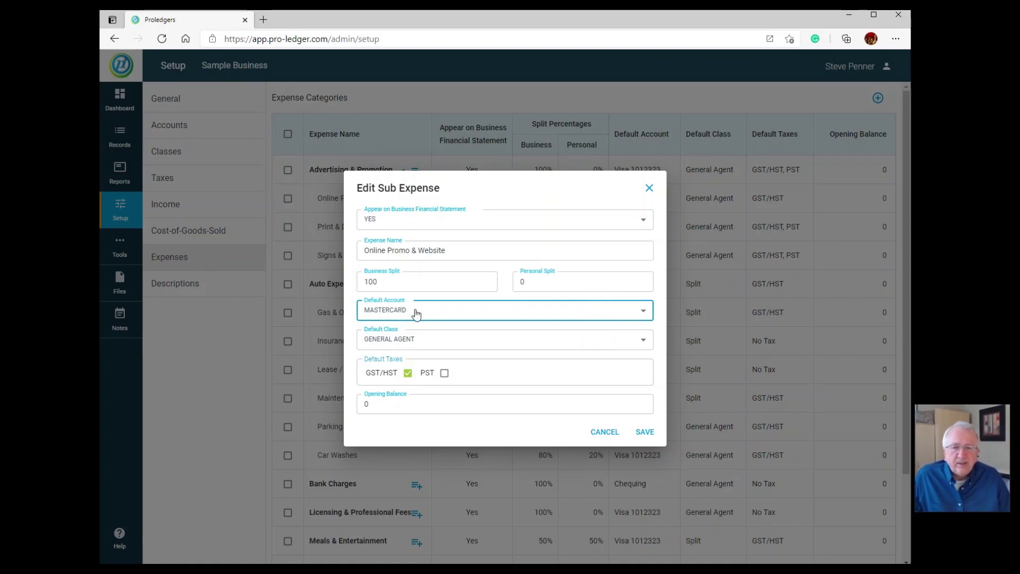
click(427, 341)
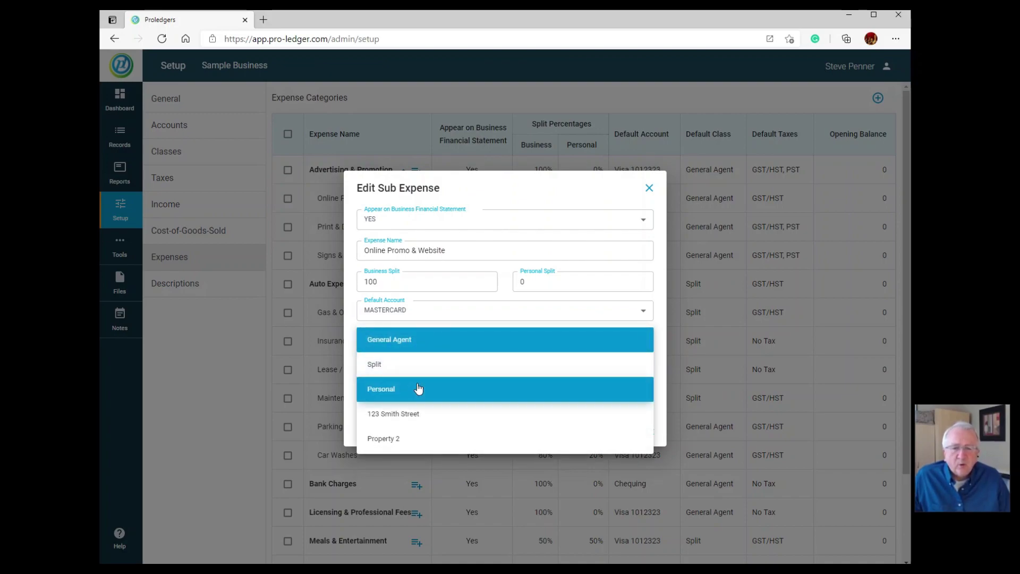
click(415, 342)
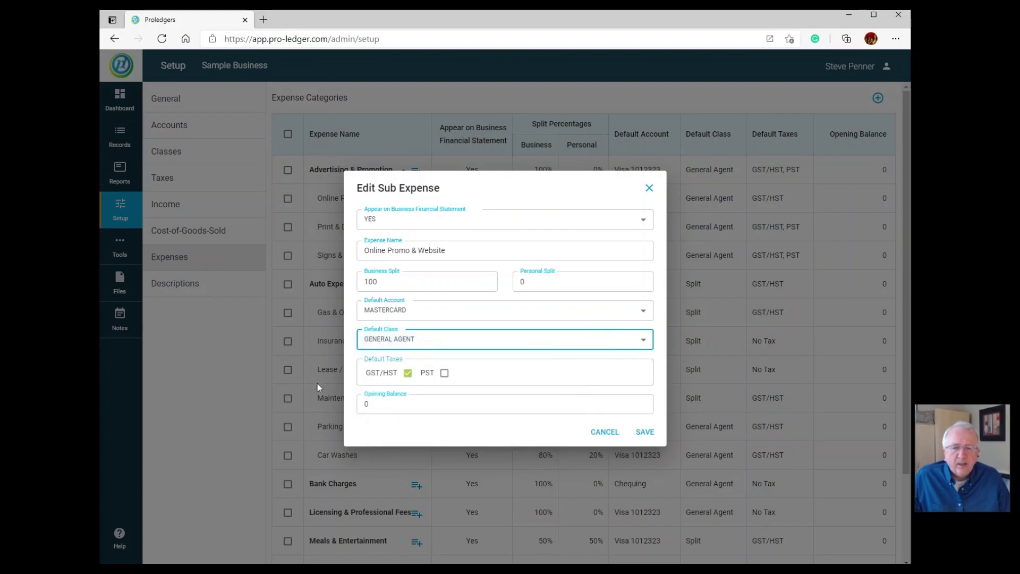
click(446, 374)
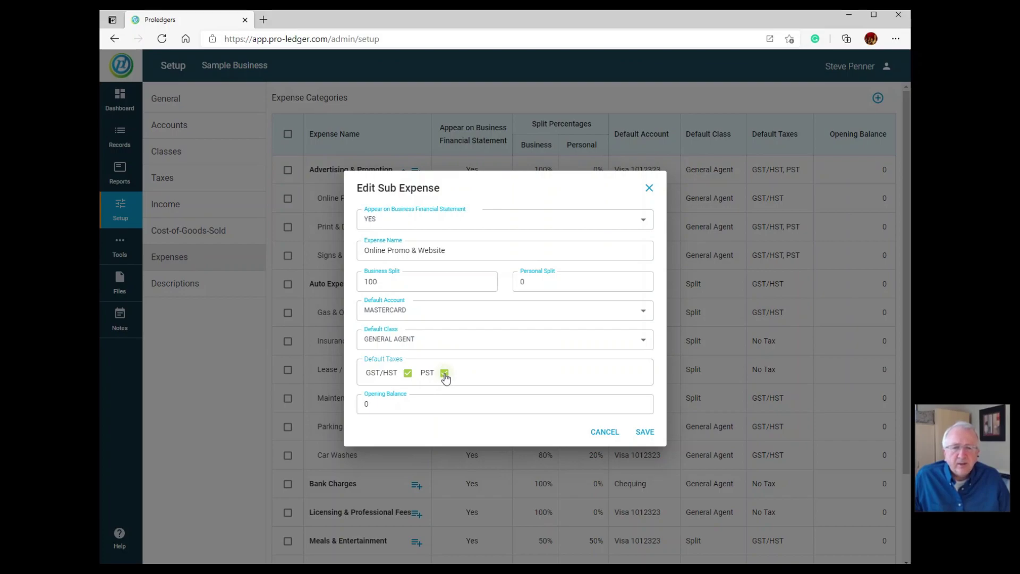
click(445, 374)
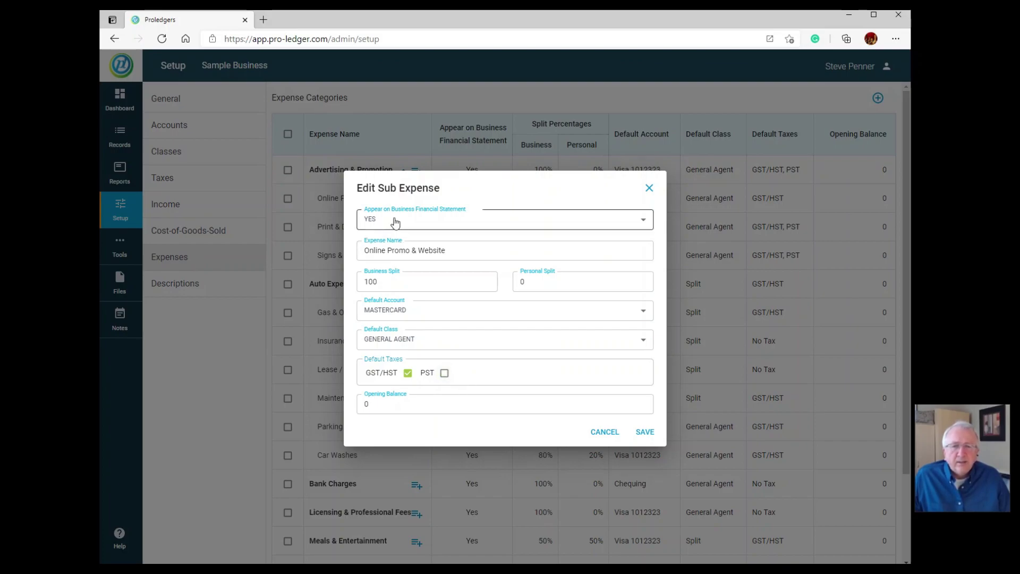
click(645, 432)
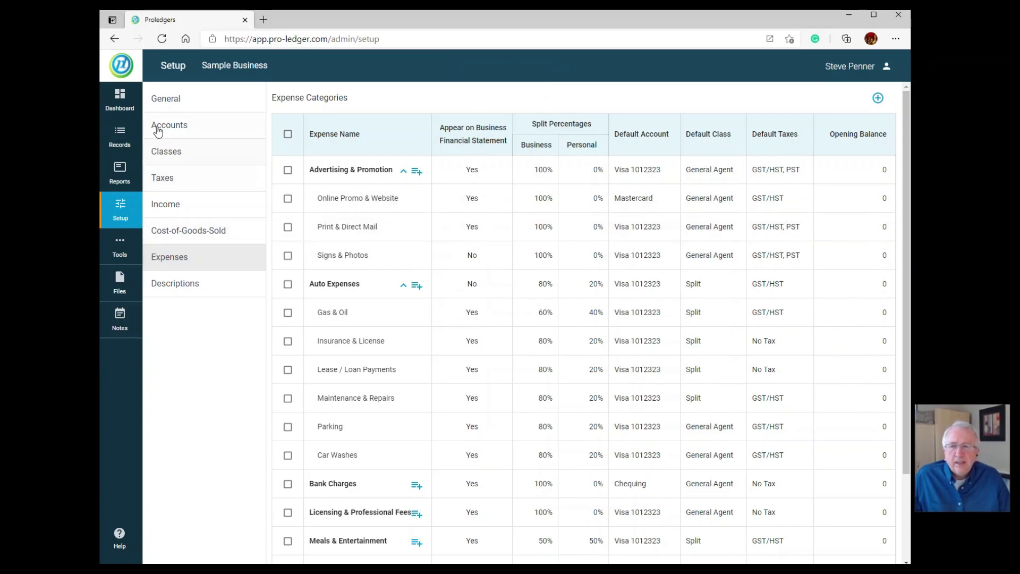
click(119, 138)
Start a new Online Promo & Website record reusing the 'Google - ad' description
click(200, 100)
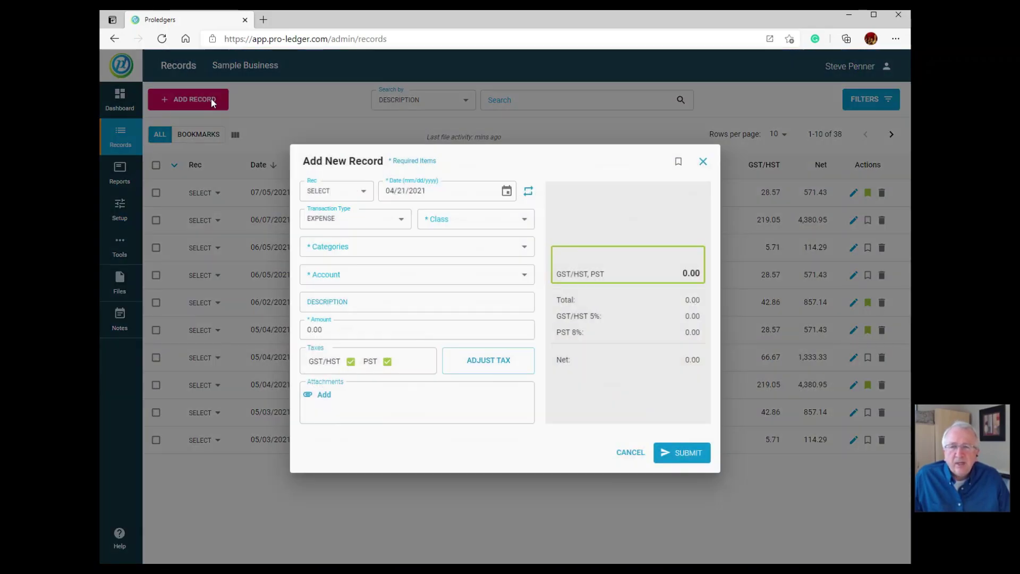
click(345, 247)
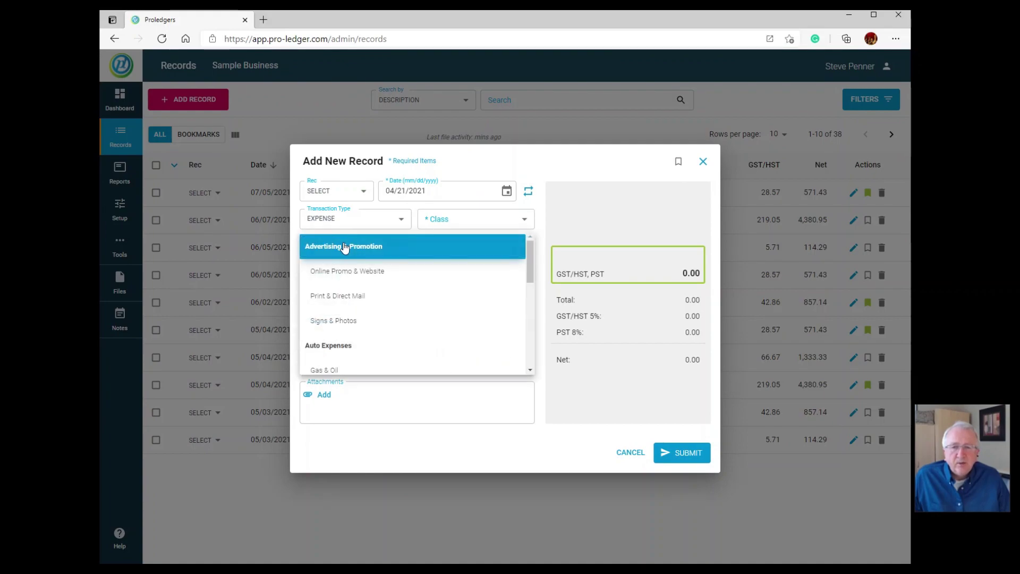
click(367, 275)
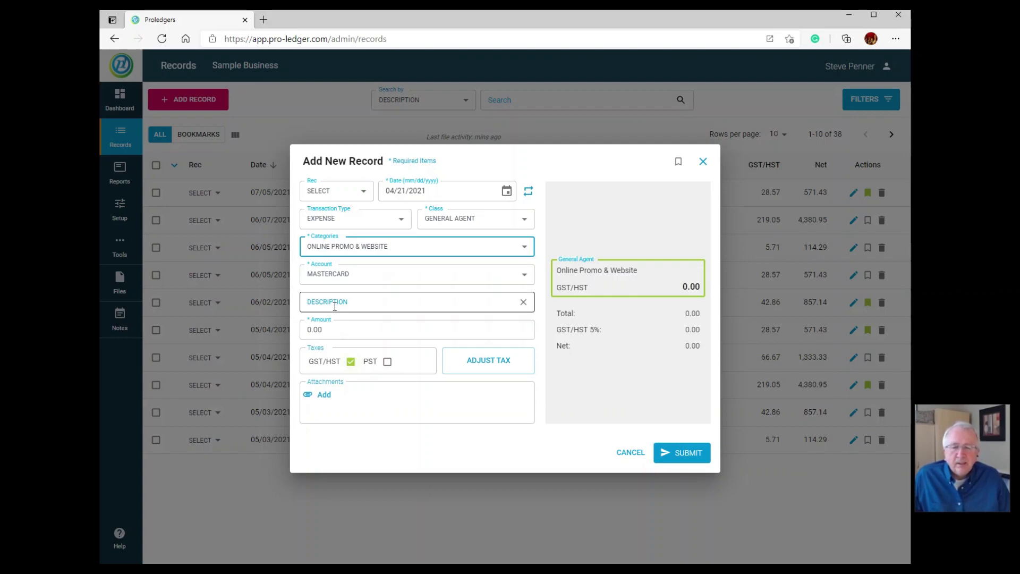
click(335, 303)
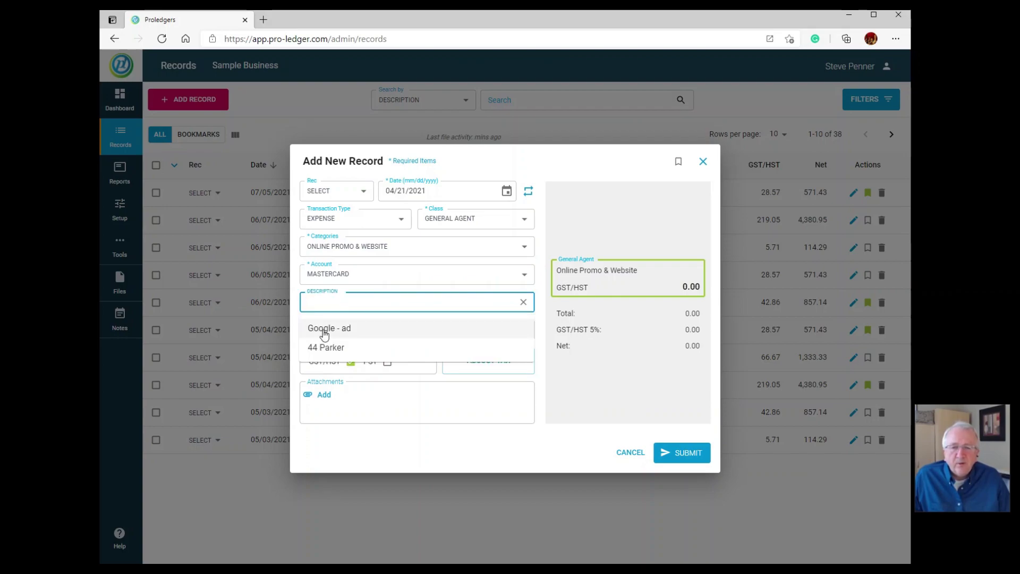
click(324, 330)
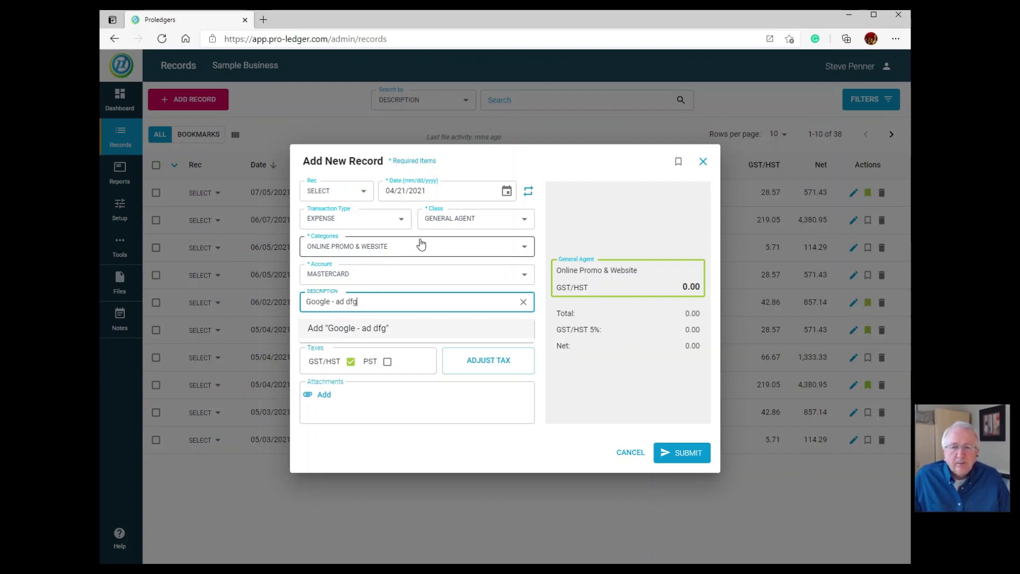
Charge the draft record to VISA 1012323, then close it without submitting
click(354, 280)
click(353, 256)
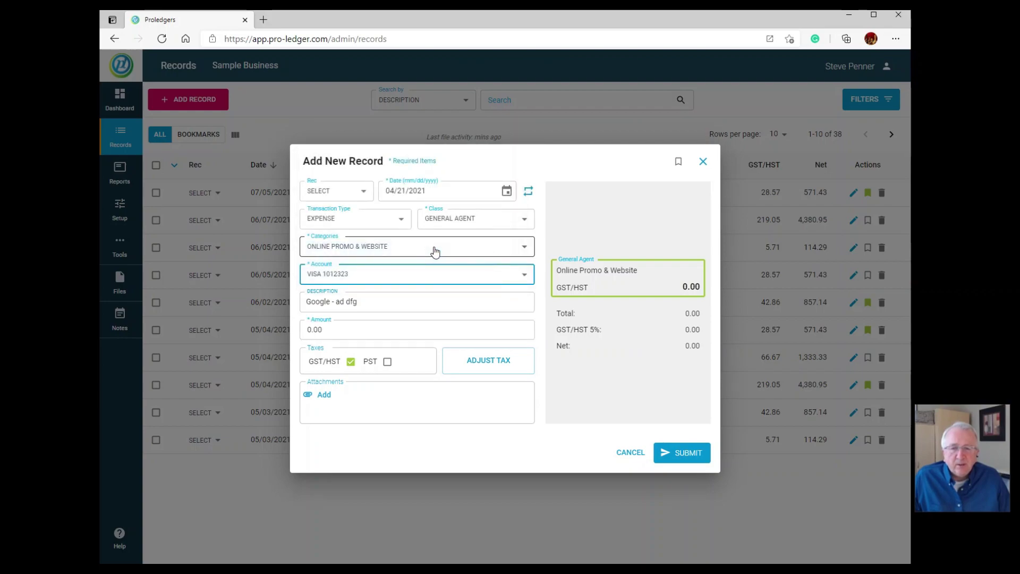
click(400, 442)
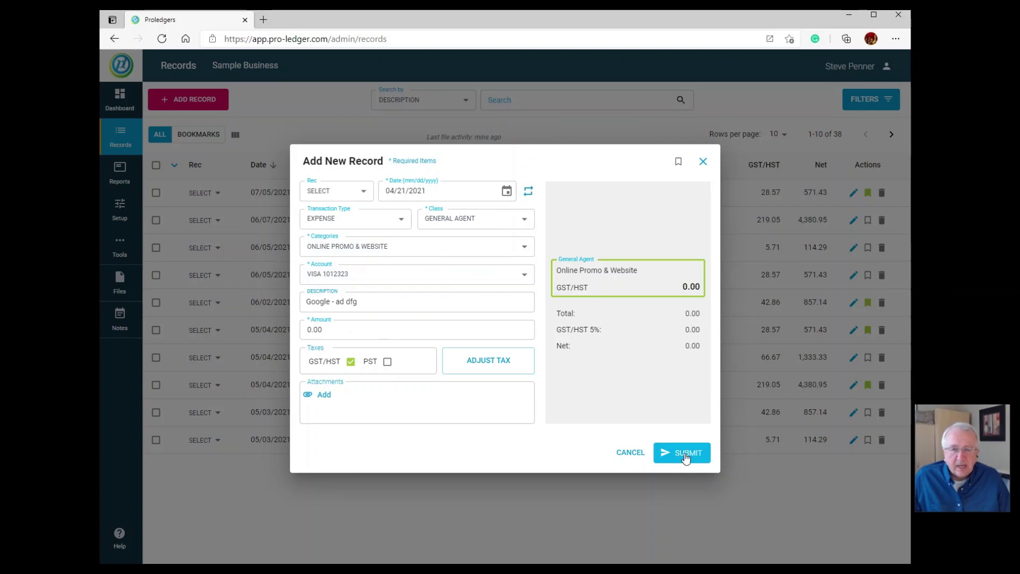
click(696, 170)
Check the expense categories' default accounts under Setup > Expenses, then go to the Dashboard
click(120, 209)
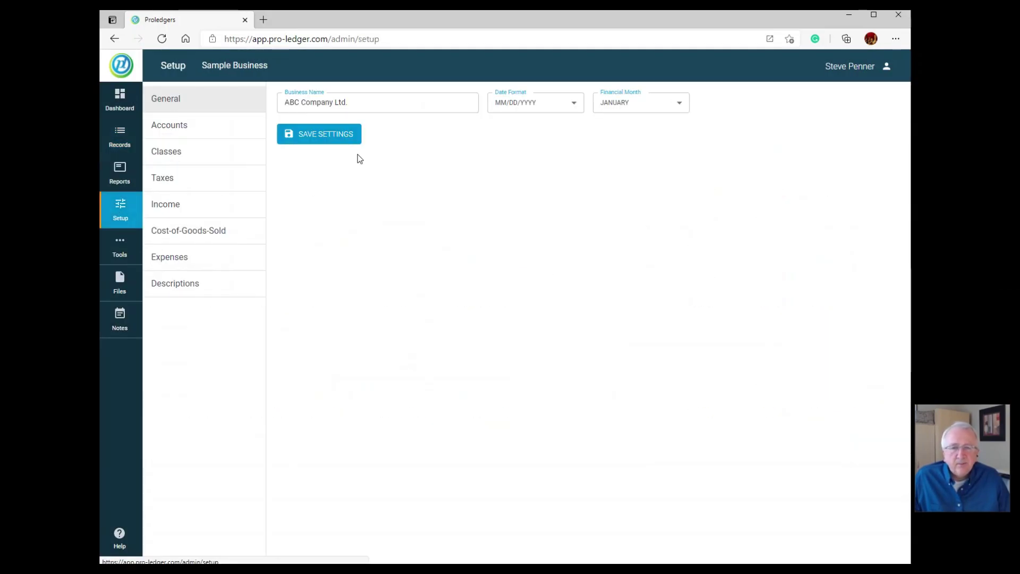
click(199, 256)
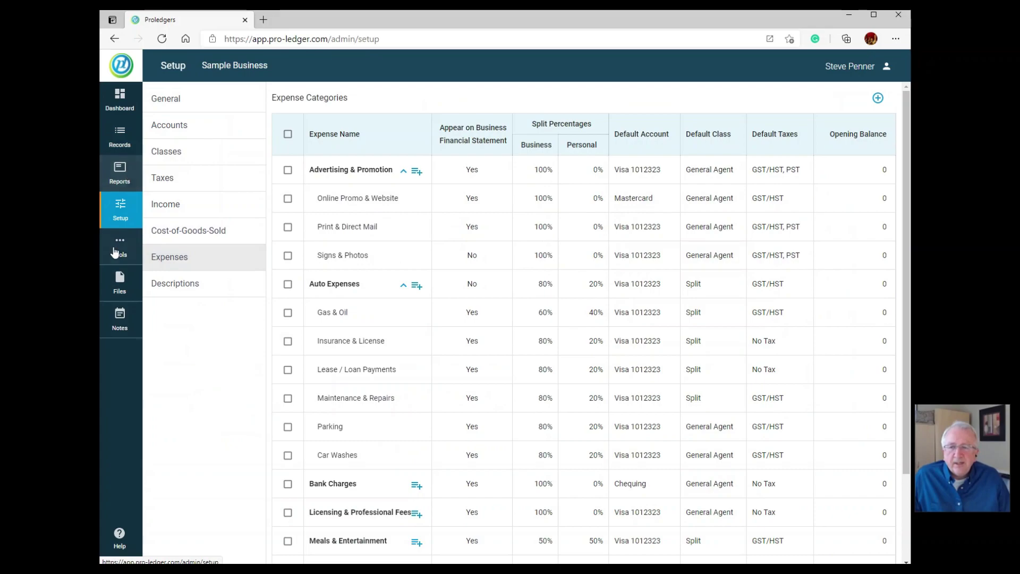
click(119, 98)
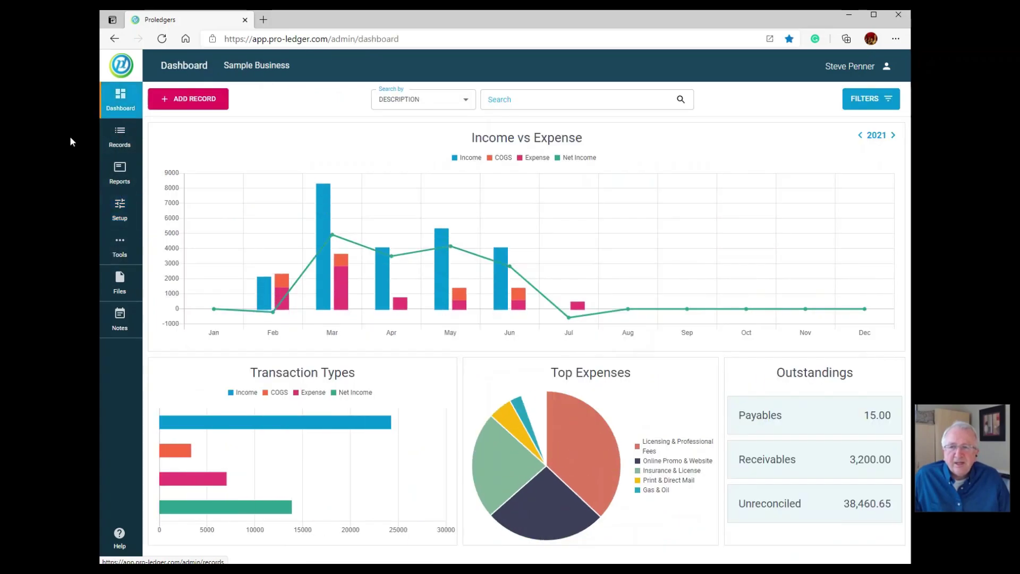